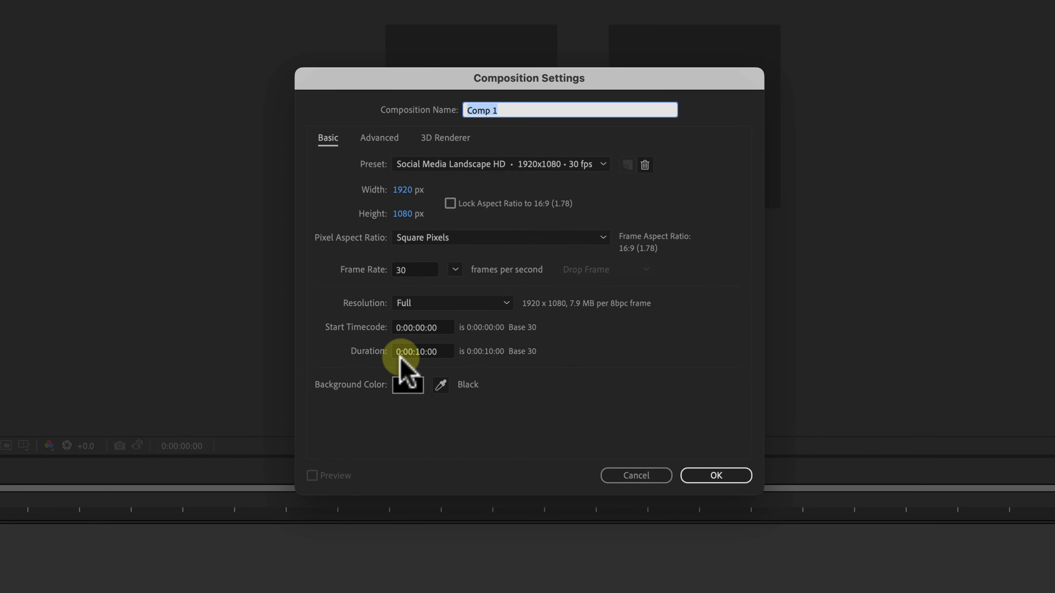
Create the 1920x1080, 30 fps, 10-second composition and add a text layer reading "MELTED".
left_click(732, 478)
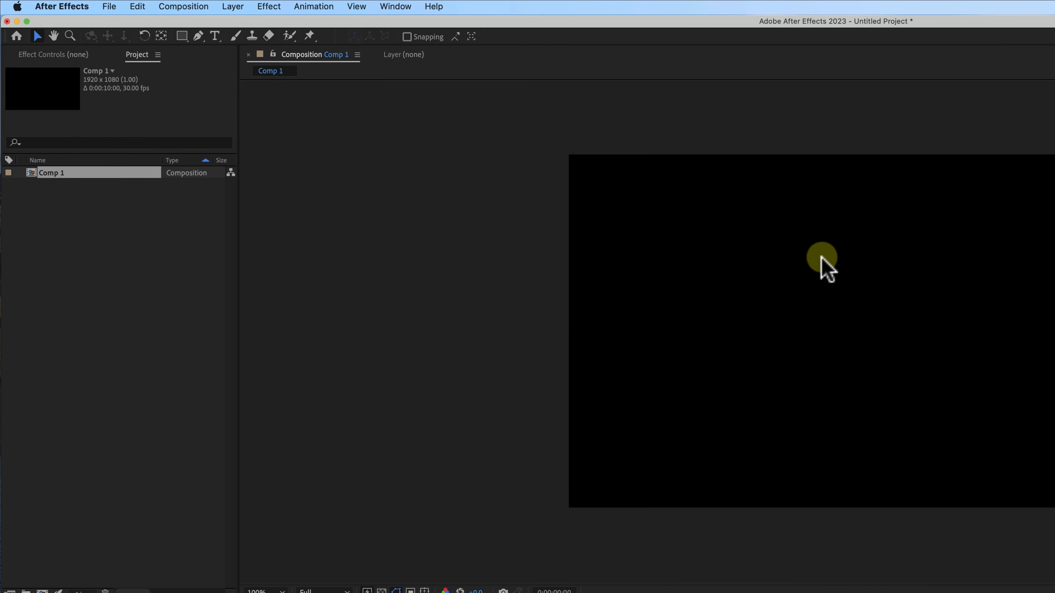
left_click(212, 37)
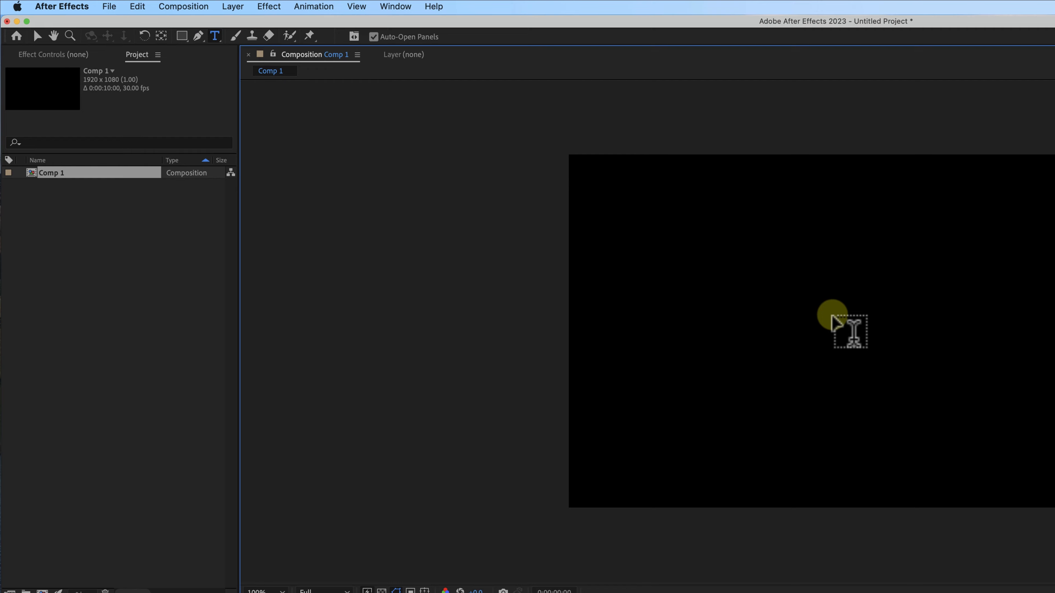
left_click(832, 316)
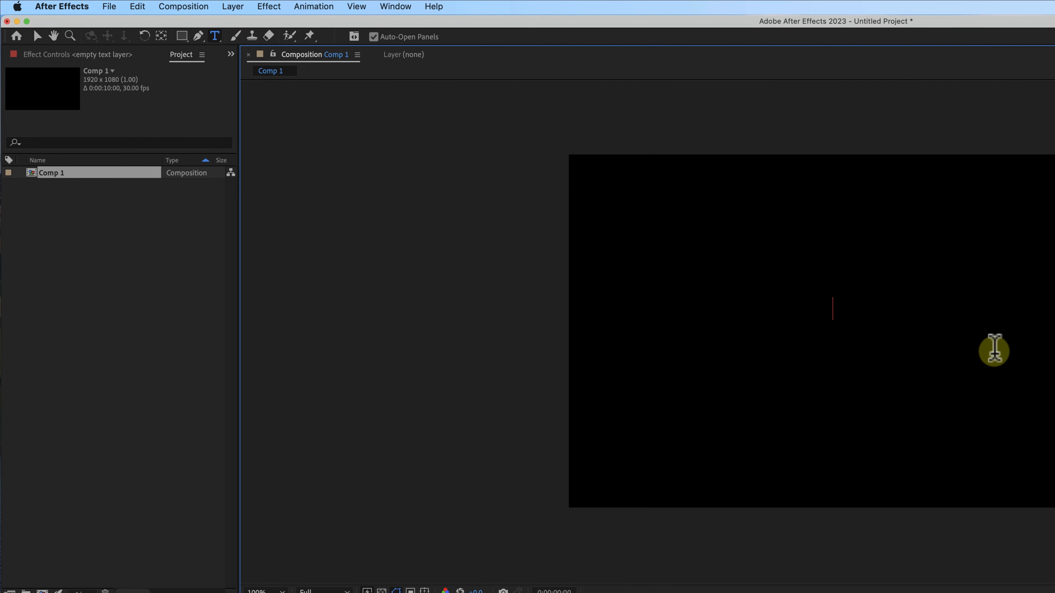
type("MELTED")
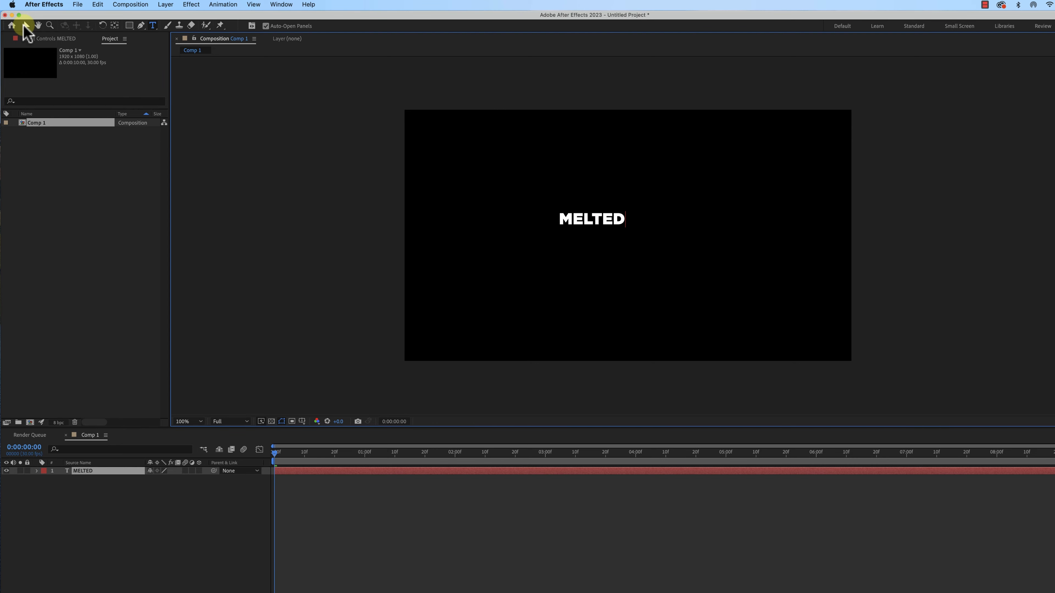
left_click(25, 26)
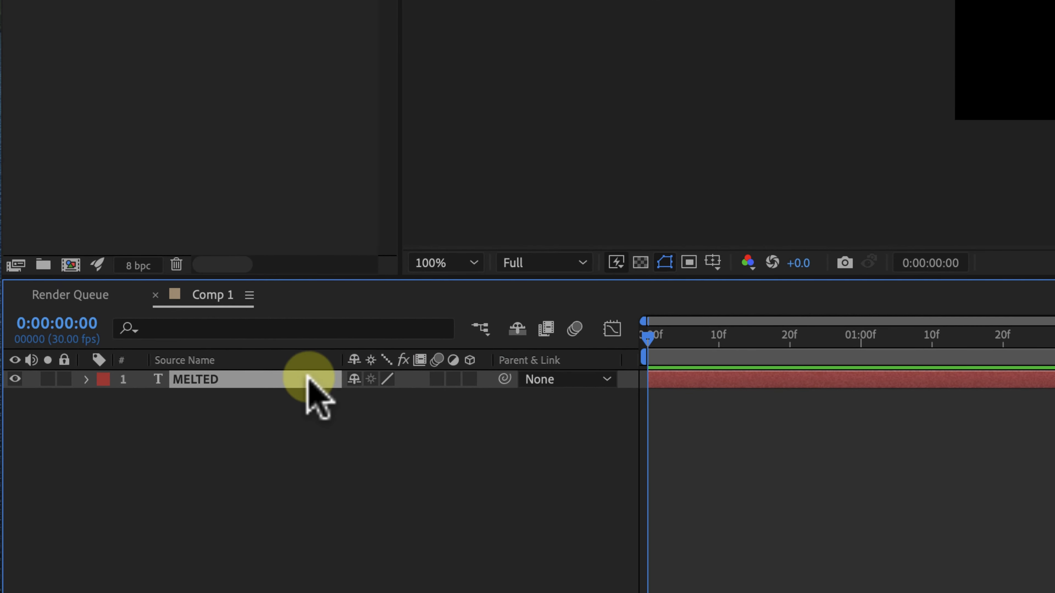
Scale the MELTED text layer to 486% and centre it horizontally and vertically in the composition.
key("s")
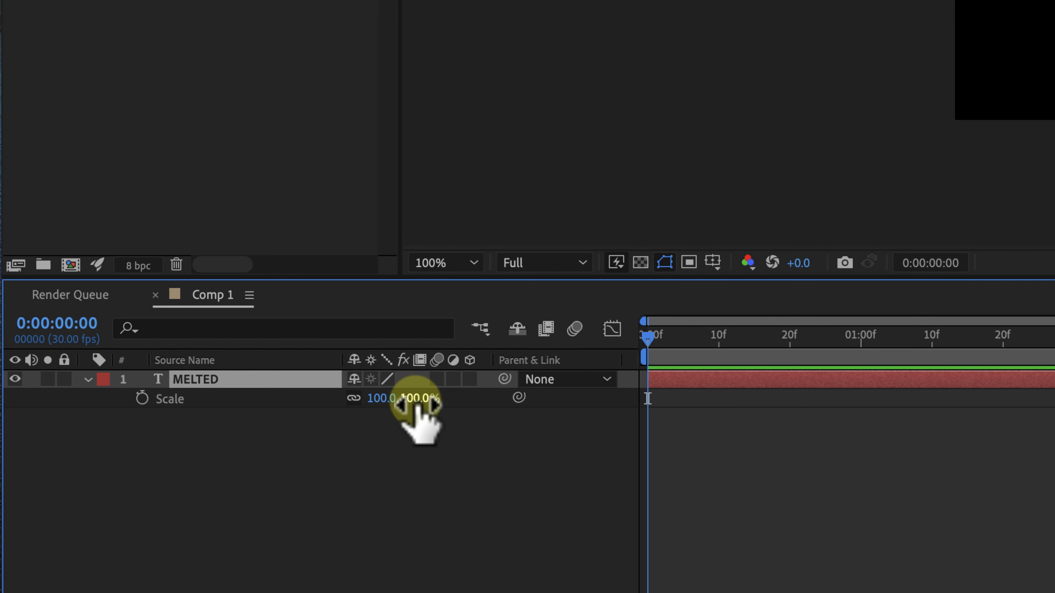
left_click_drag(417, 406, 852, 419)
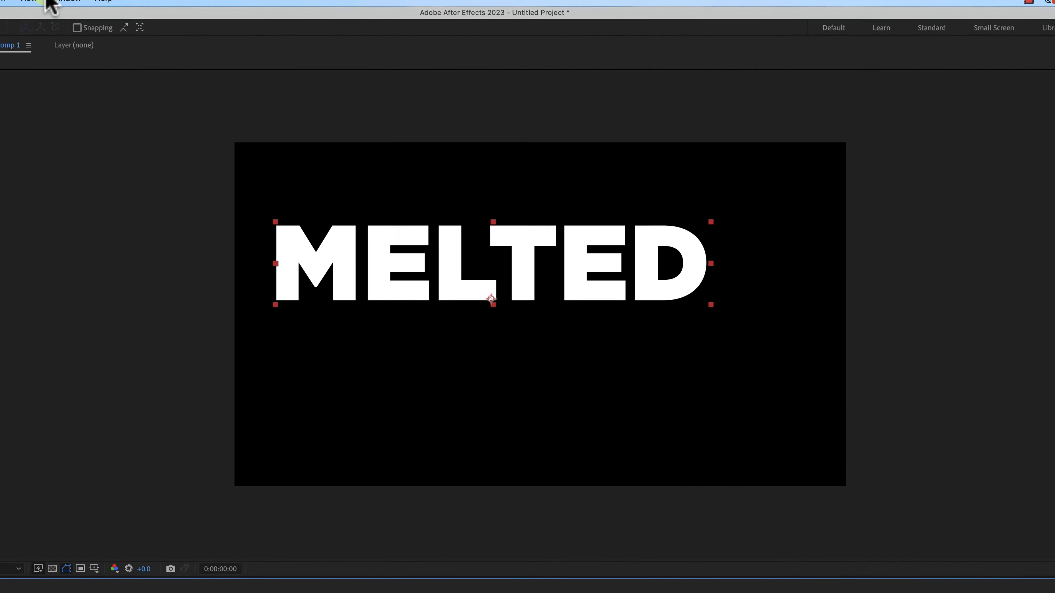
left_click(407, 6)
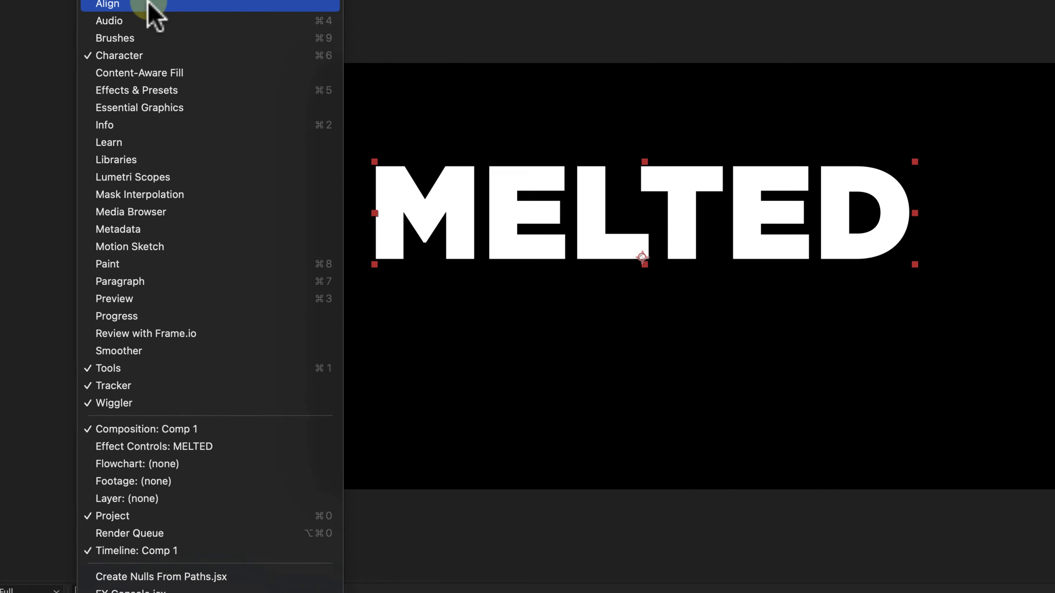
left_click(417, 112)
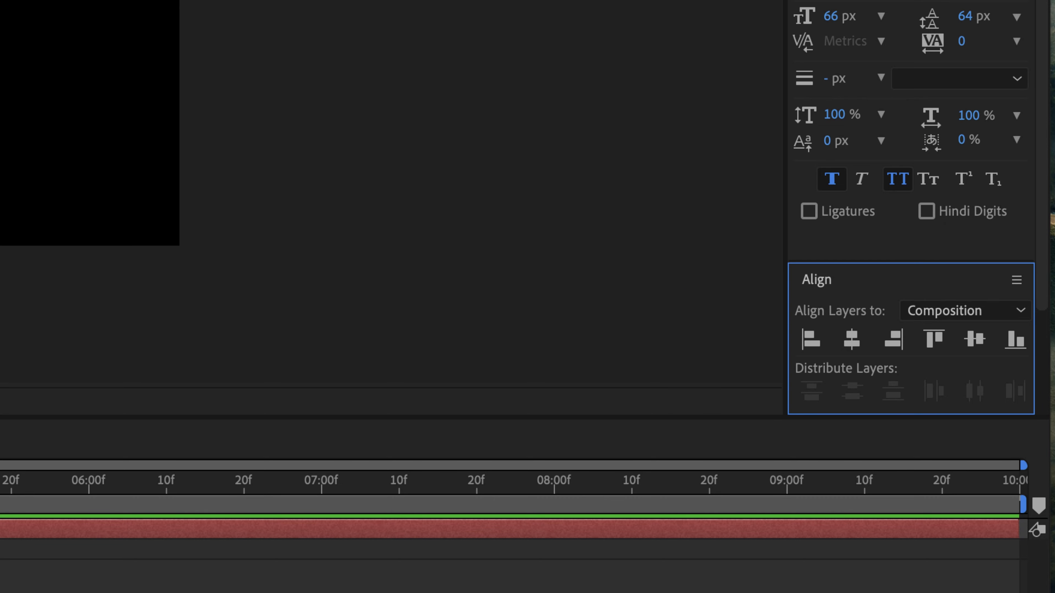
left_click_drag(784, 266, 546, 265)
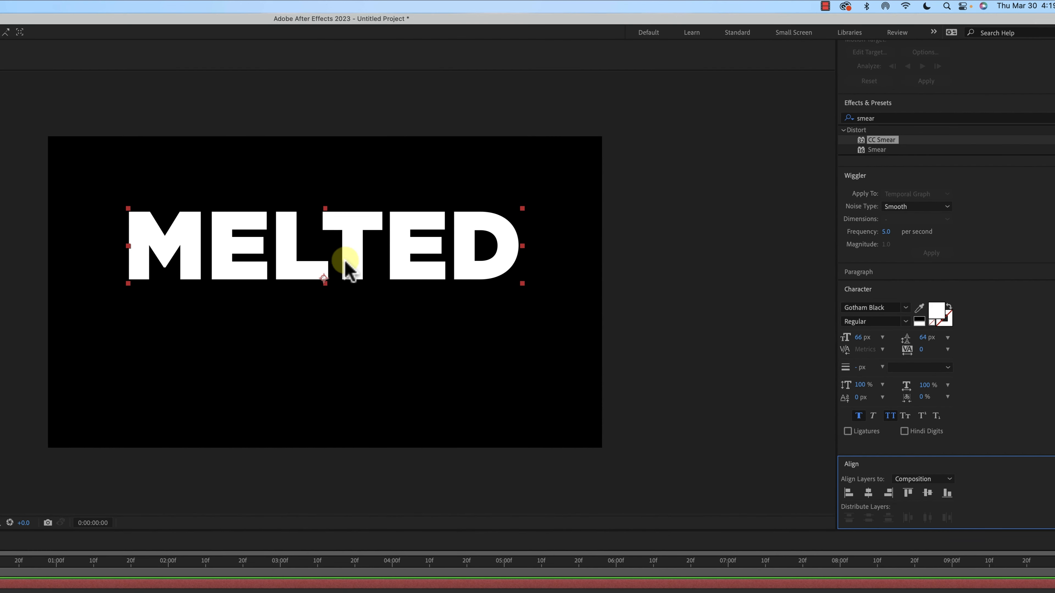
left_click(928, 493)
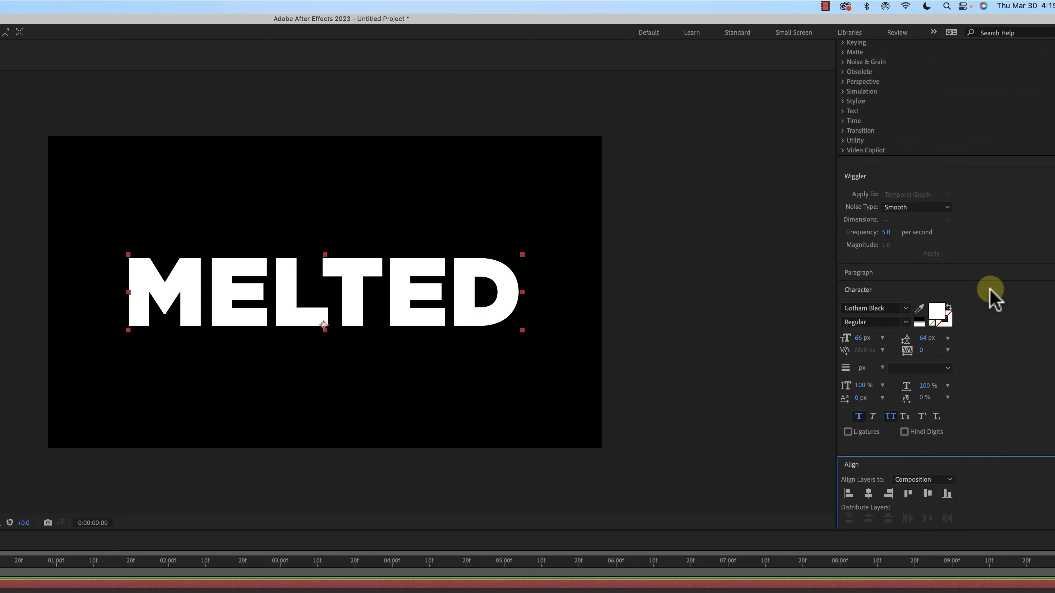
Find the CC Smear effect and apply it to the MELTED text layer.
scroll(1019, 301, "up", 10)
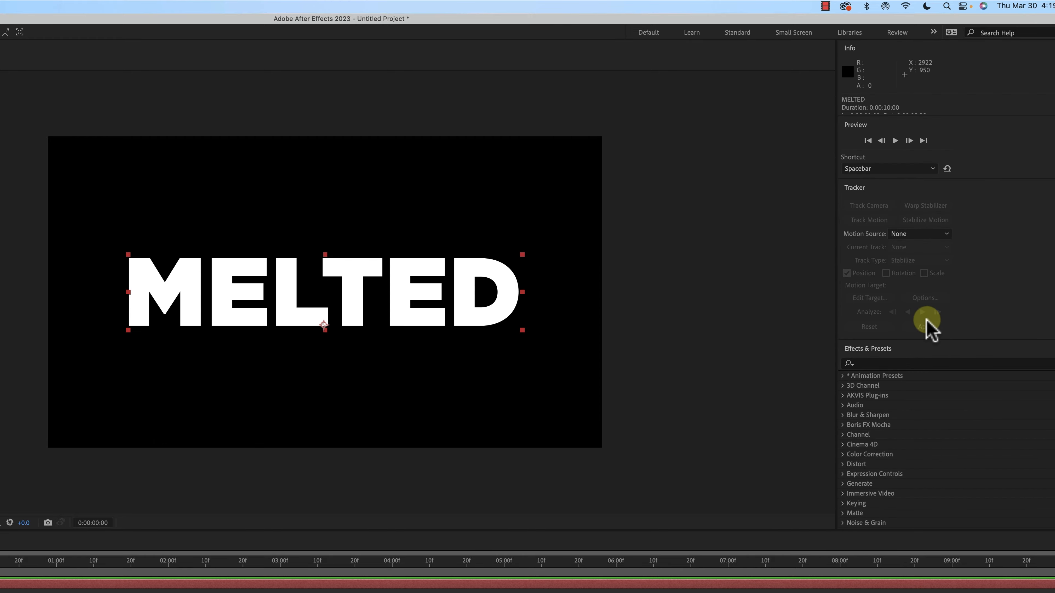
left_click(876, 364)
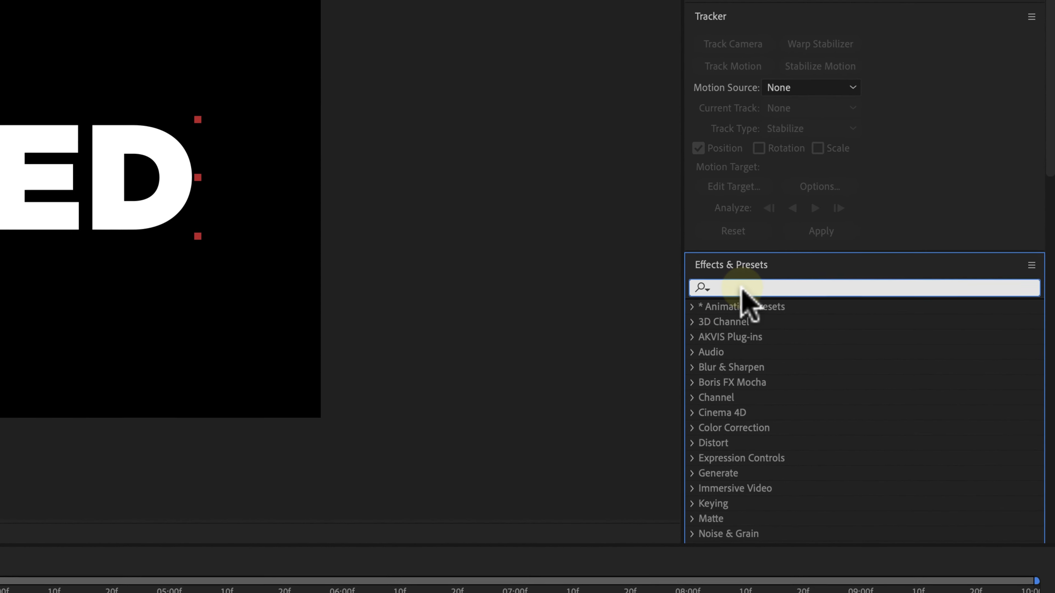
type("cc c")
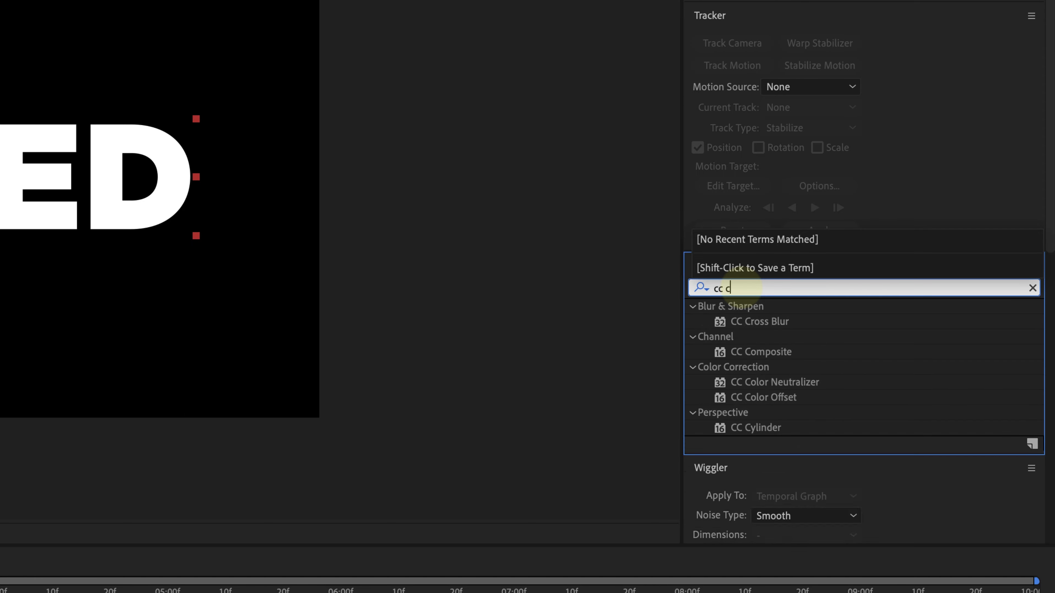
key("BackSpace")
type("smear")
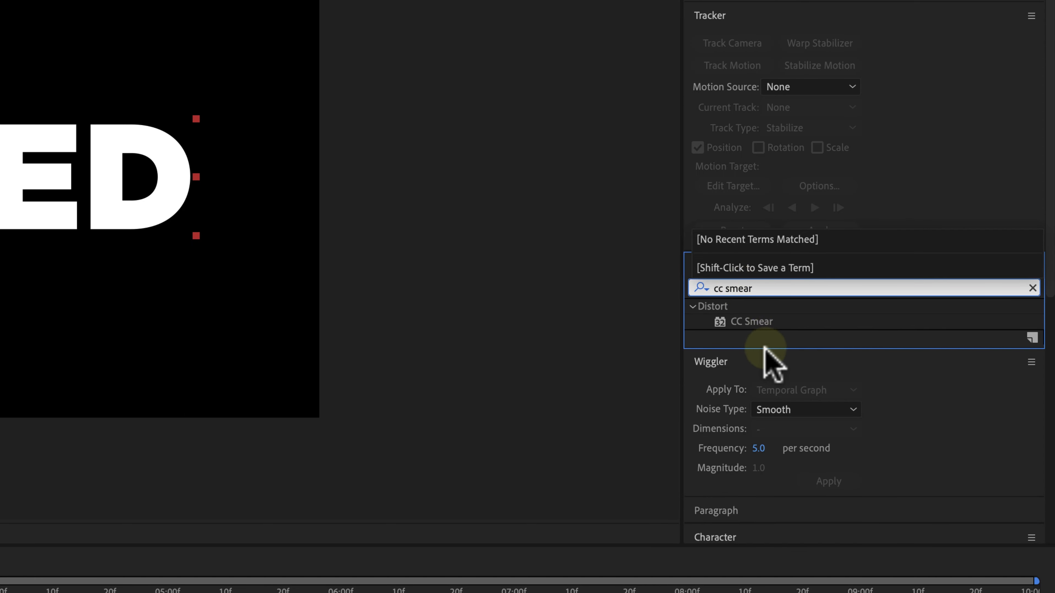
mouse_move(758, 320)
left_mouse_down()
mouse_move(794, 324)
mouse_move(669, 276)
mouse_move(722, 305)
left_mouse_up()
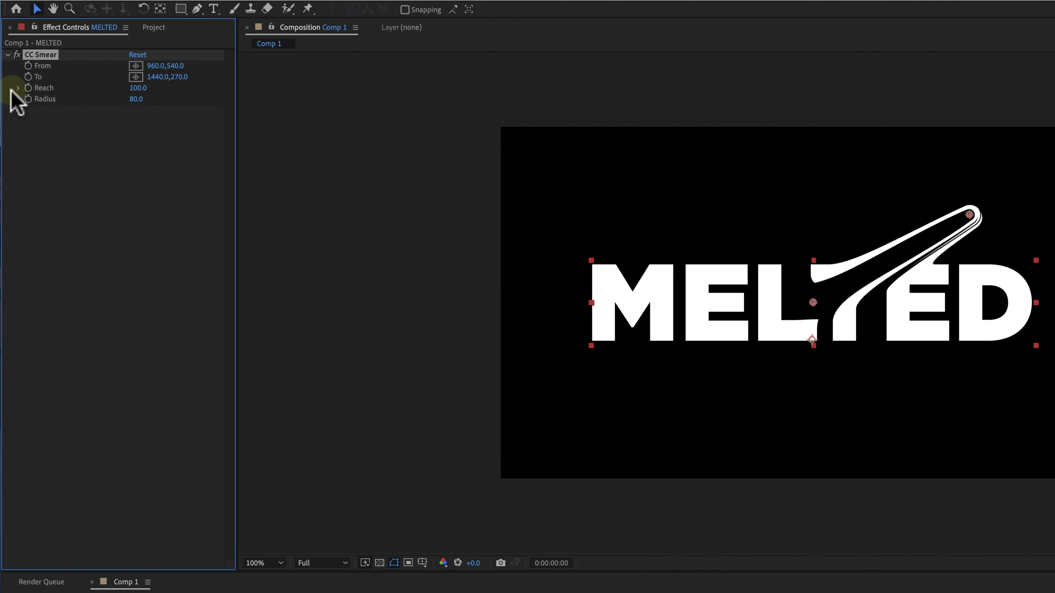
Place CC Smear's From point on the M's left leg at 308, 646 and its To point directly below at 308, 1108.
left_click(136, 66)
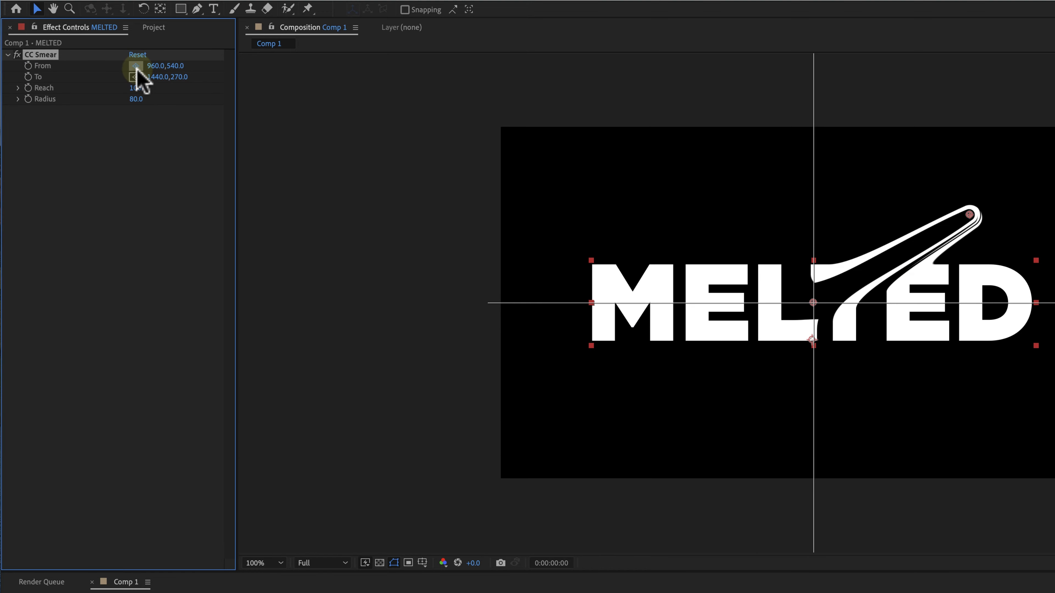
left_click(601, 337)
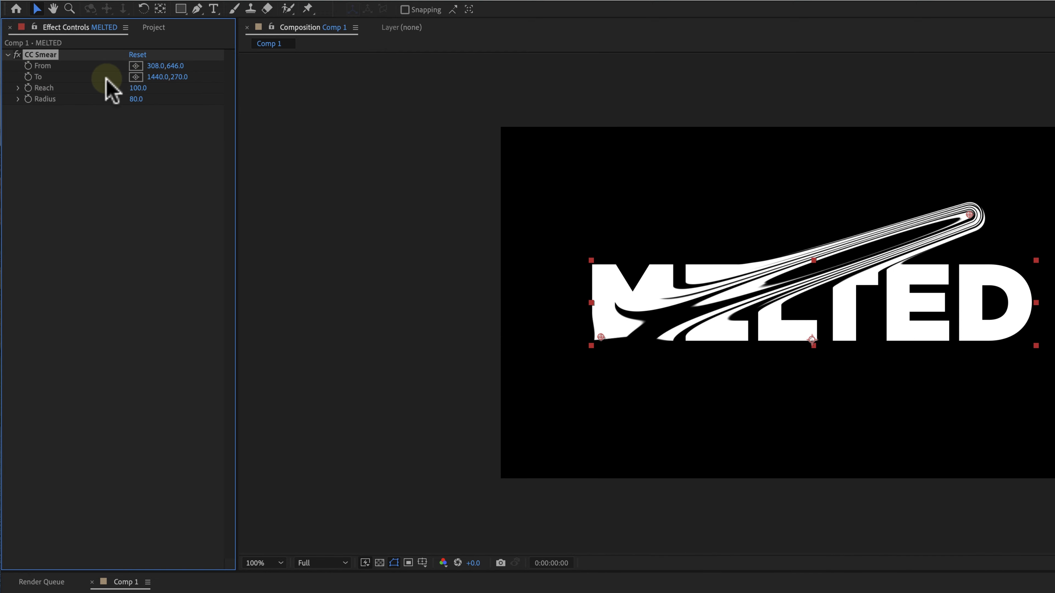
left_click(136, 77)
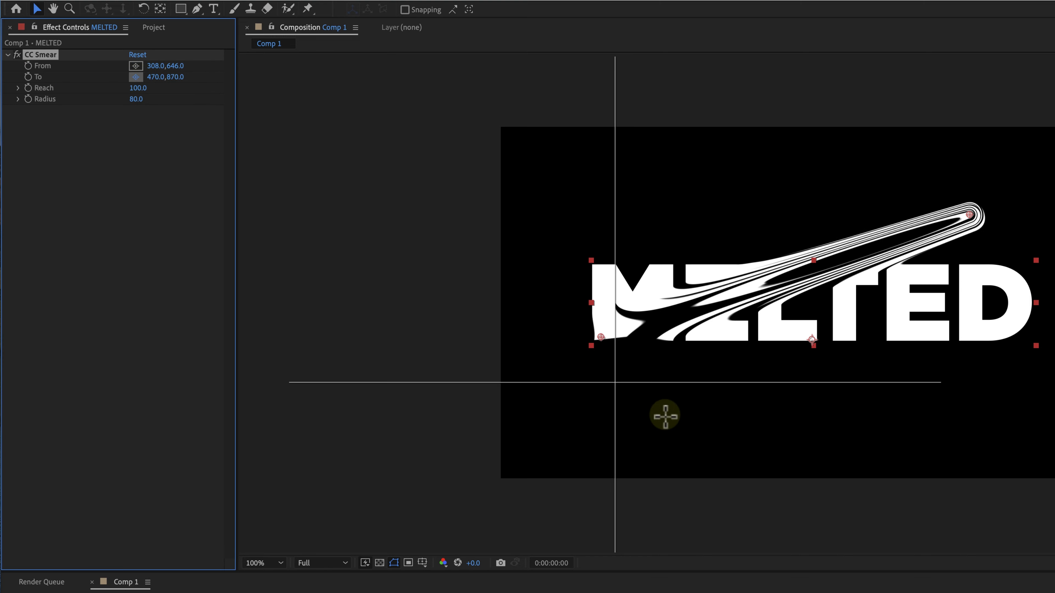
left_click(601, 488)
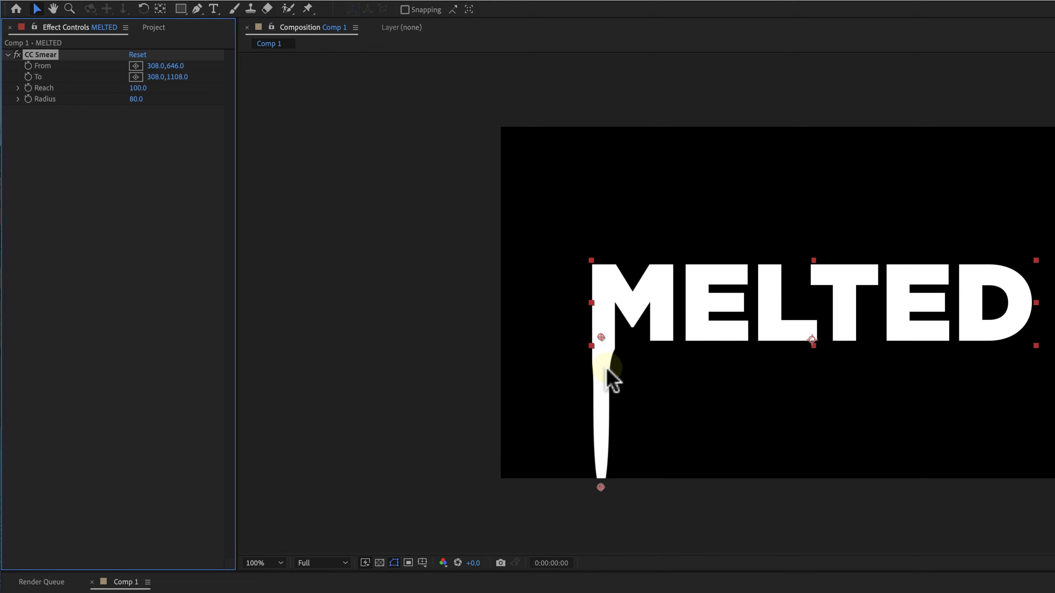
Set the CC Smear Radius to 94 so the smear covers the full width of the M's left leg.
key("period")
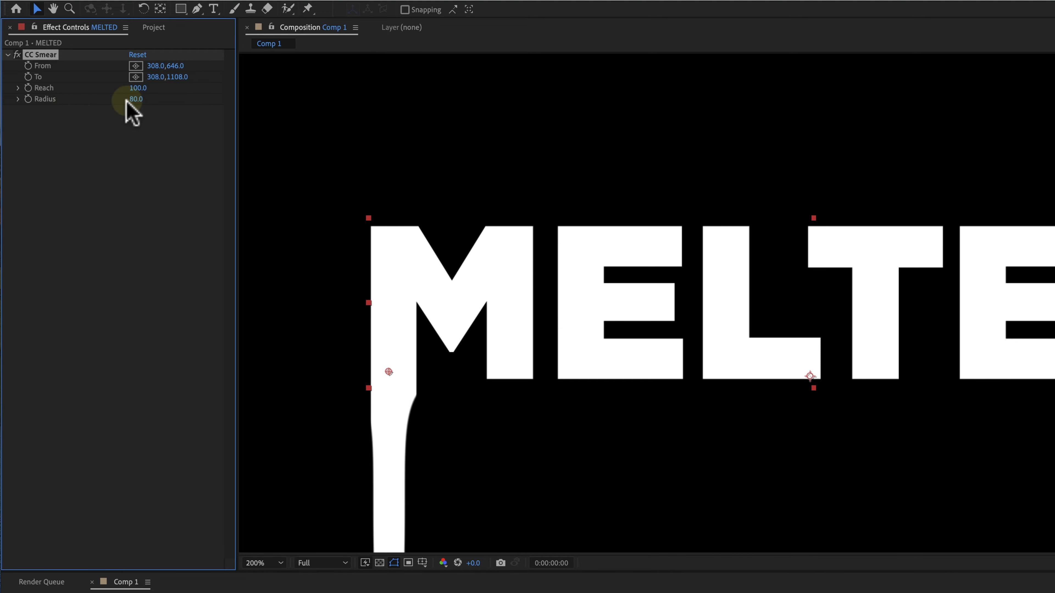
left_click_drag(136, 101, 141, 100)
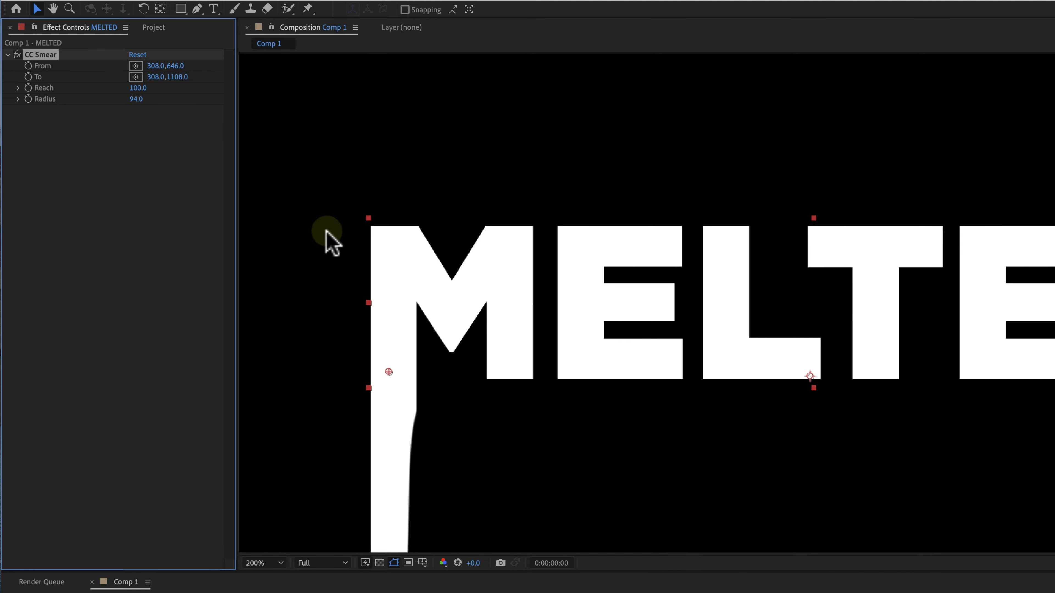
key("comma")
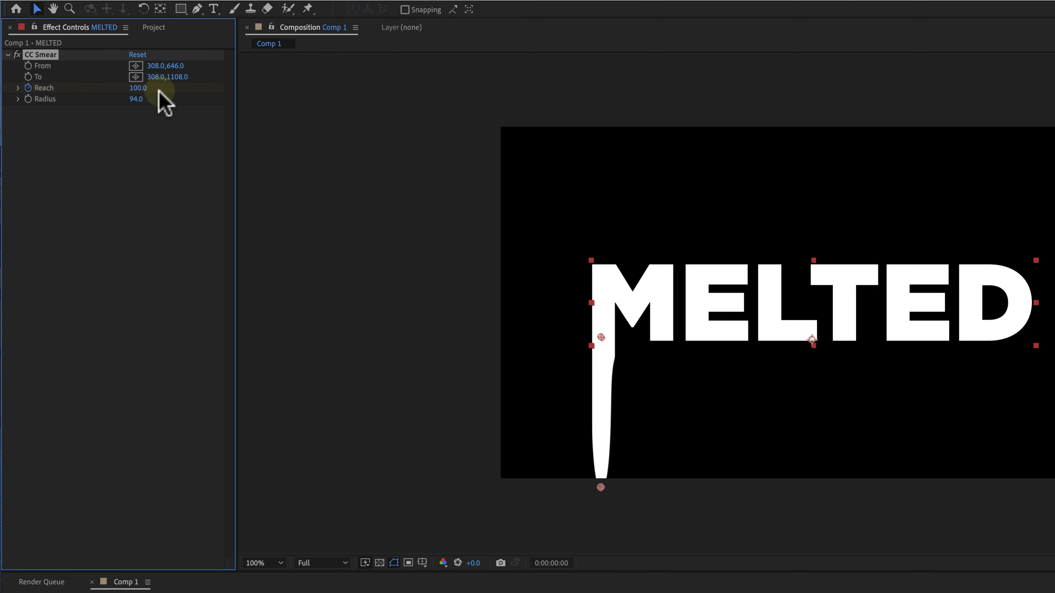
Add a CC Smear Reach keyframe with a value of 0 at the start of the composition.
left_click(139, 88)
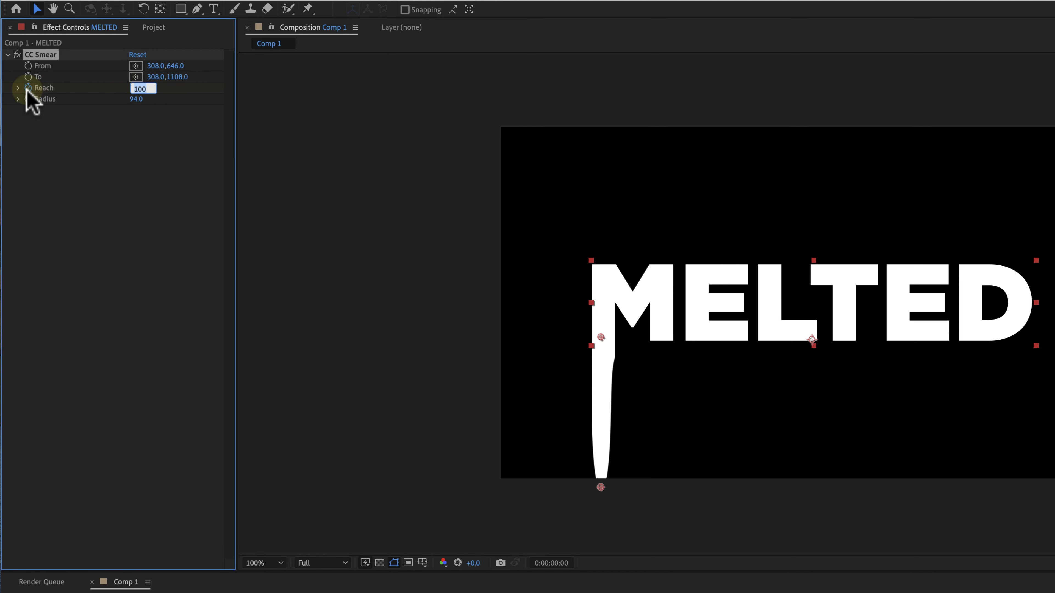
left_click(144, 88)
type("0")
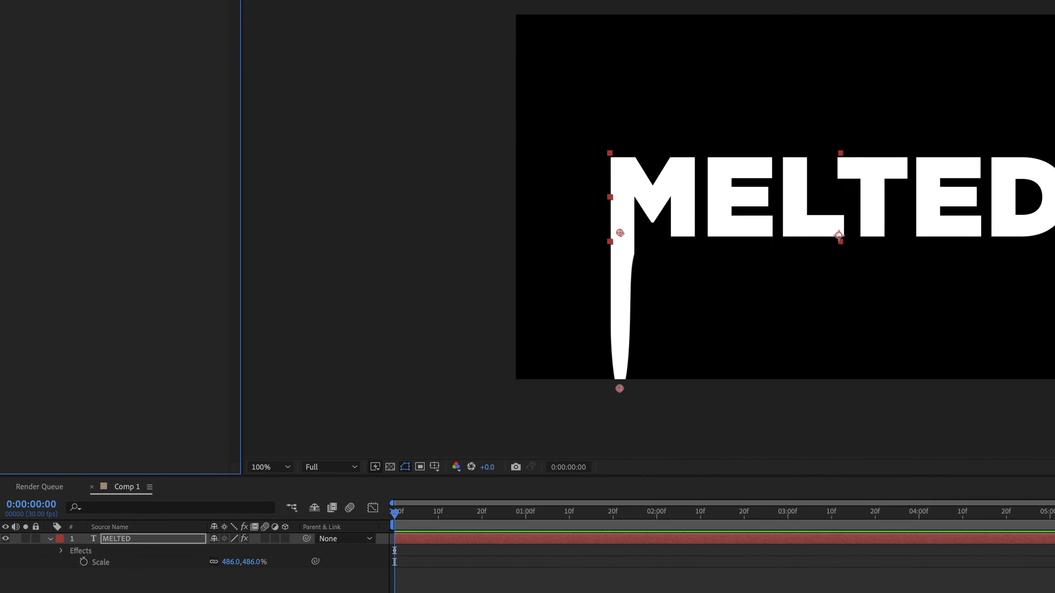
left_click(515, 484)
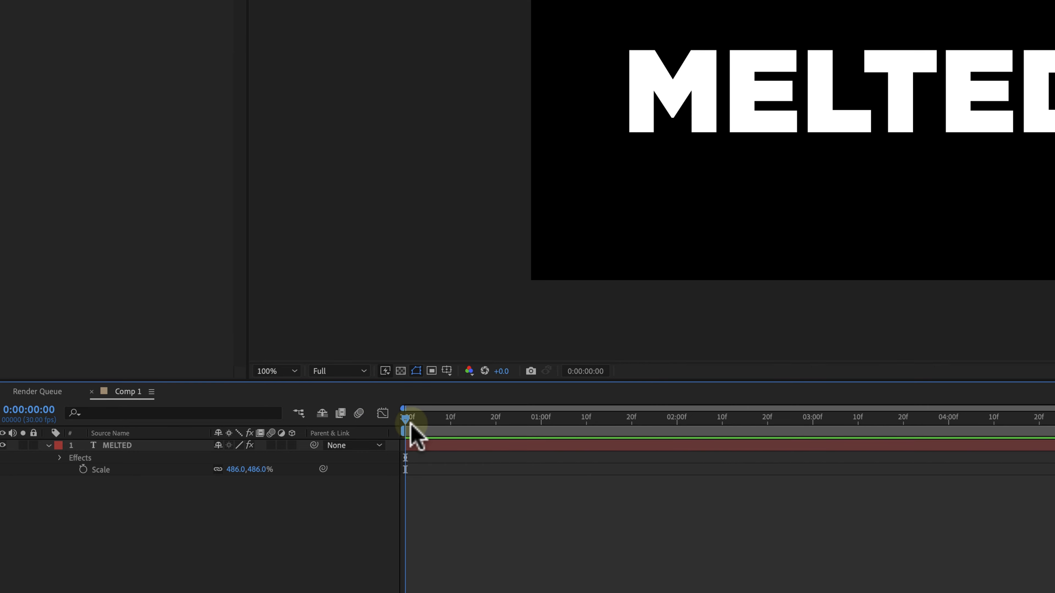
Add a second Reach keyframe with a value of 650 at about 2 seconds 11 frames.
left_click_drag(410, 421, 727, 420)
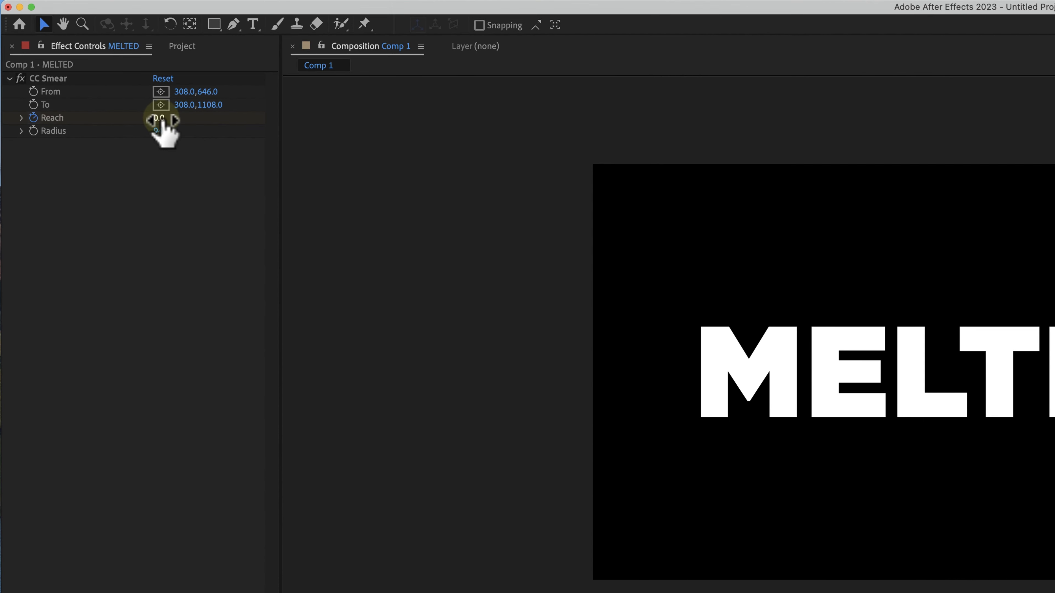
left_click_drag(158, 119, 345, 126)
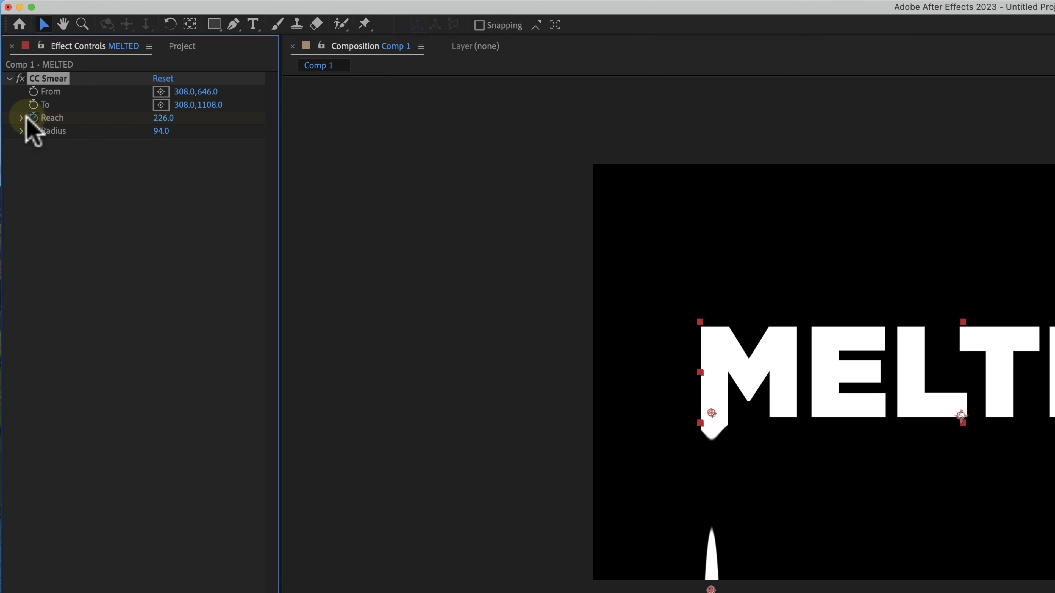
left_click_drag(163, 119, 326, 124)
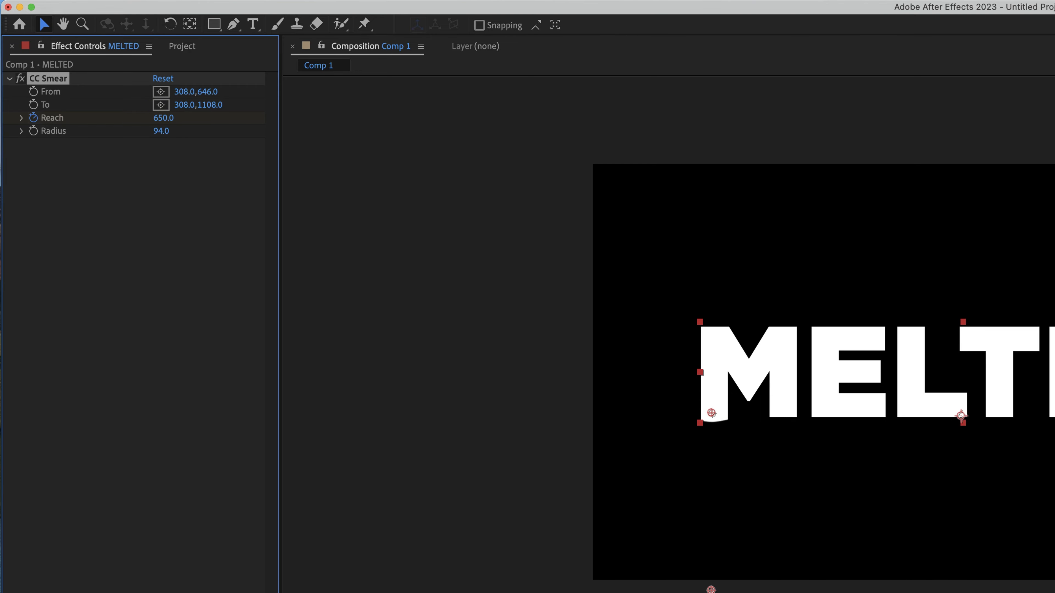
Preview the drip animation on the M from the start of the composition, and return to the first frame.
mouse_move(241, 513)
left_mouse_down()
mouse_move(465, 514)
mouse_move(211, 511)
mouse_move(202, 502)
left_mouse_up()
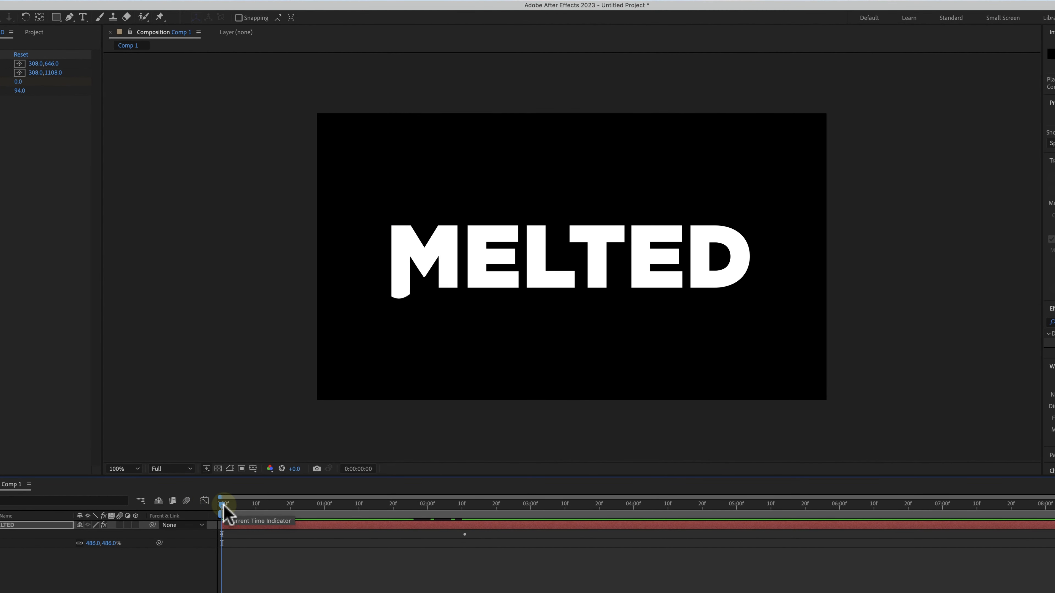
key("space")
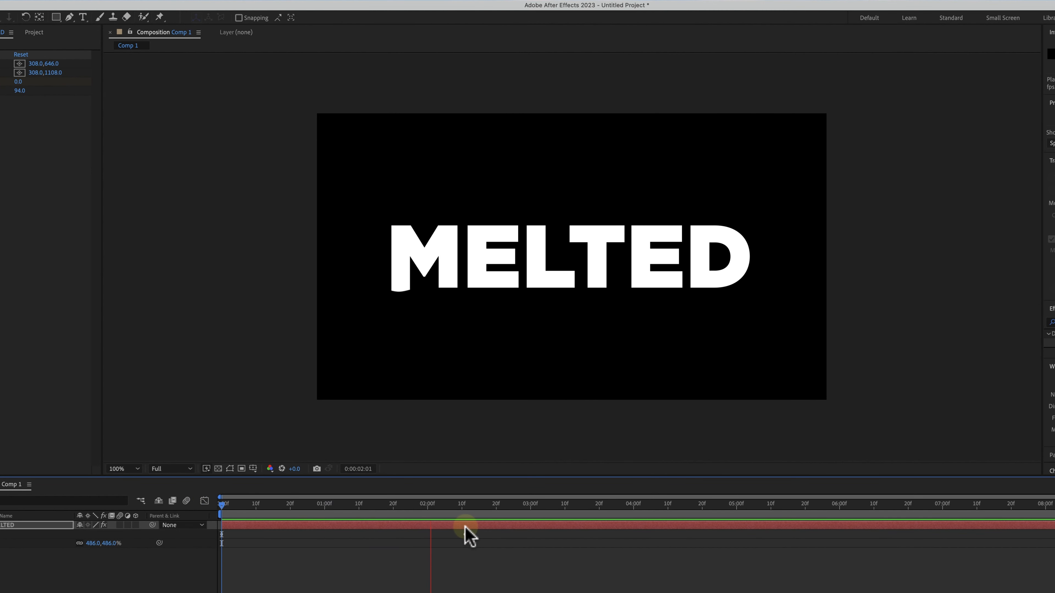
key("space")
left_click_drag(463, 509, 204, 522)
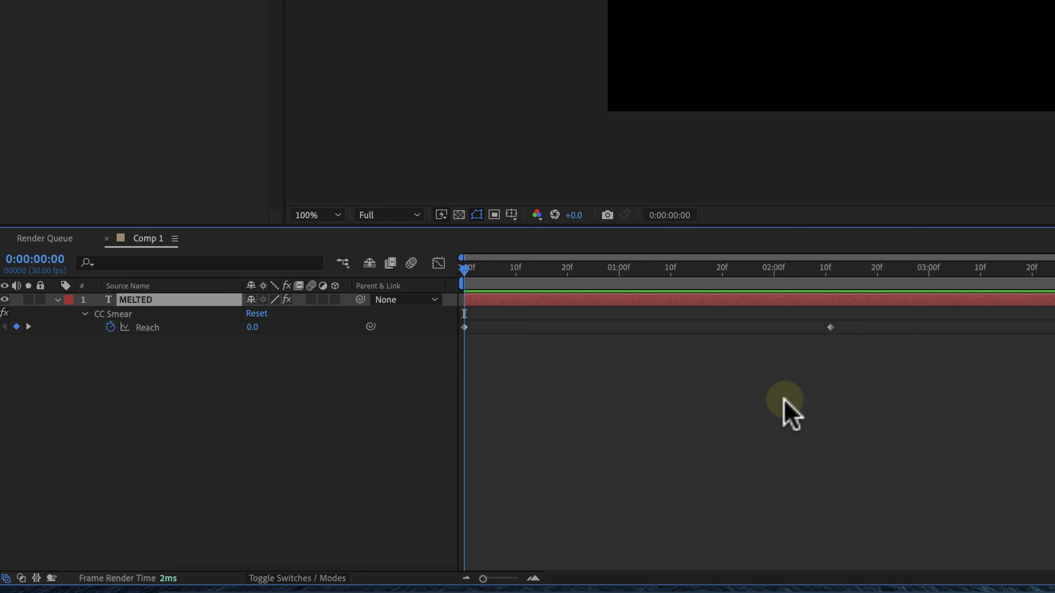
Apply Easy Ease to both CC Smear Reach keyframes and preview the eased drip animation.
left_click_drag(880, 328, 457, 353)
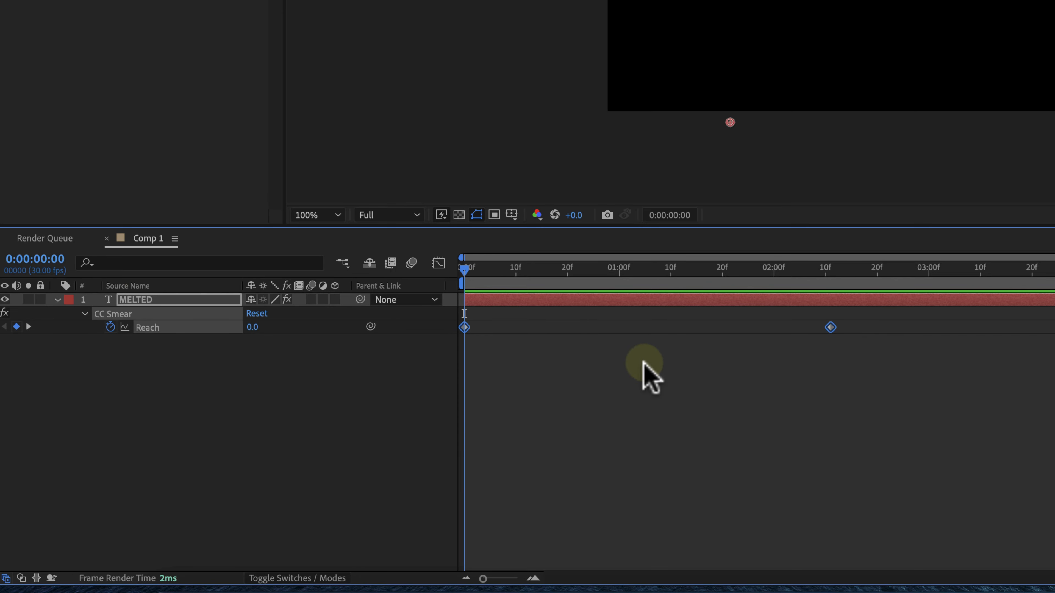
right_click(830, 328)
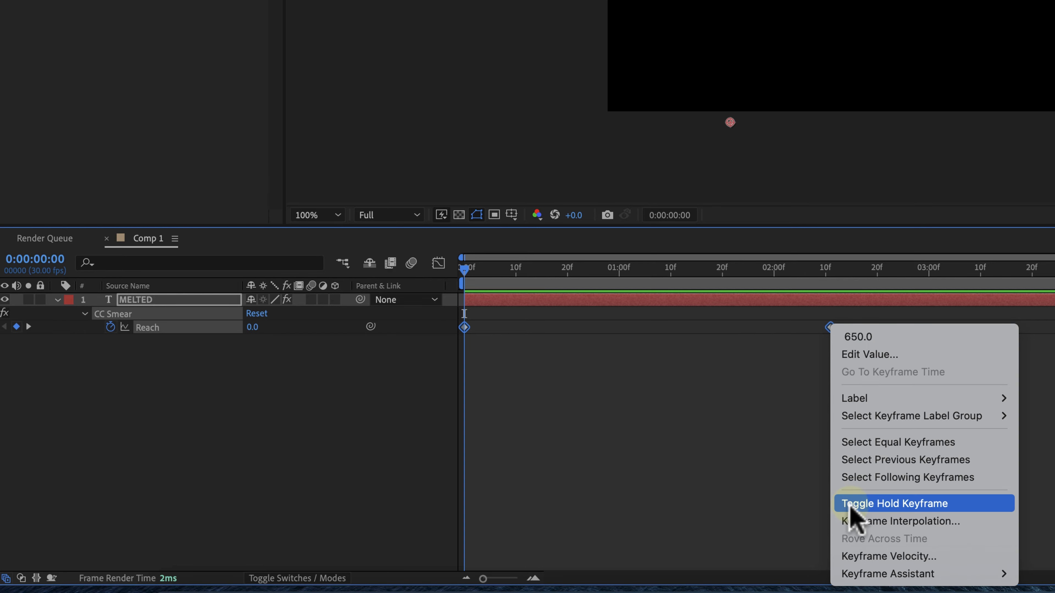
mouse_move(883, 576)
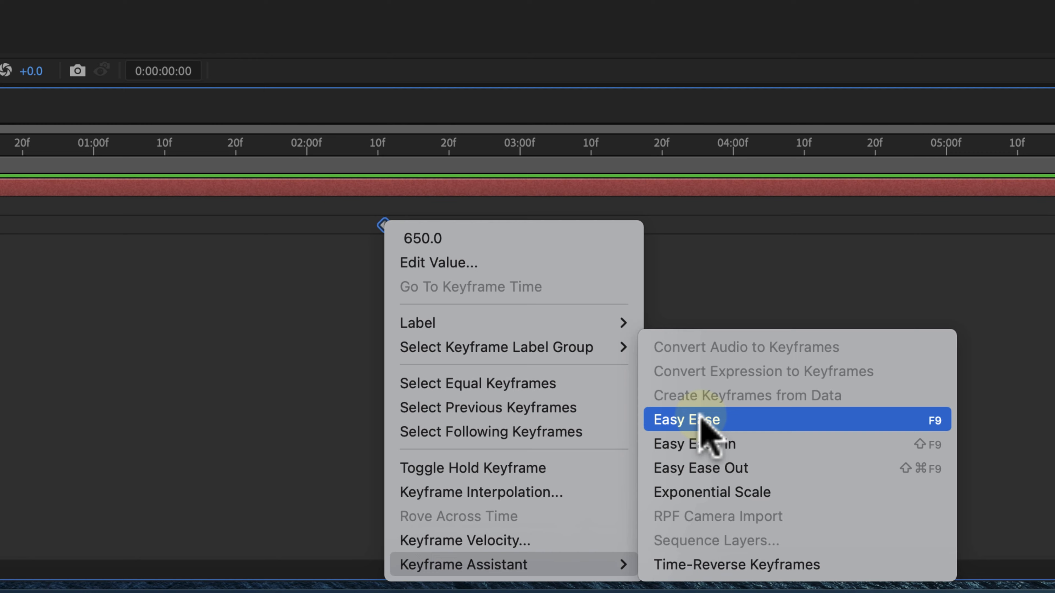
left_click(699, 415)
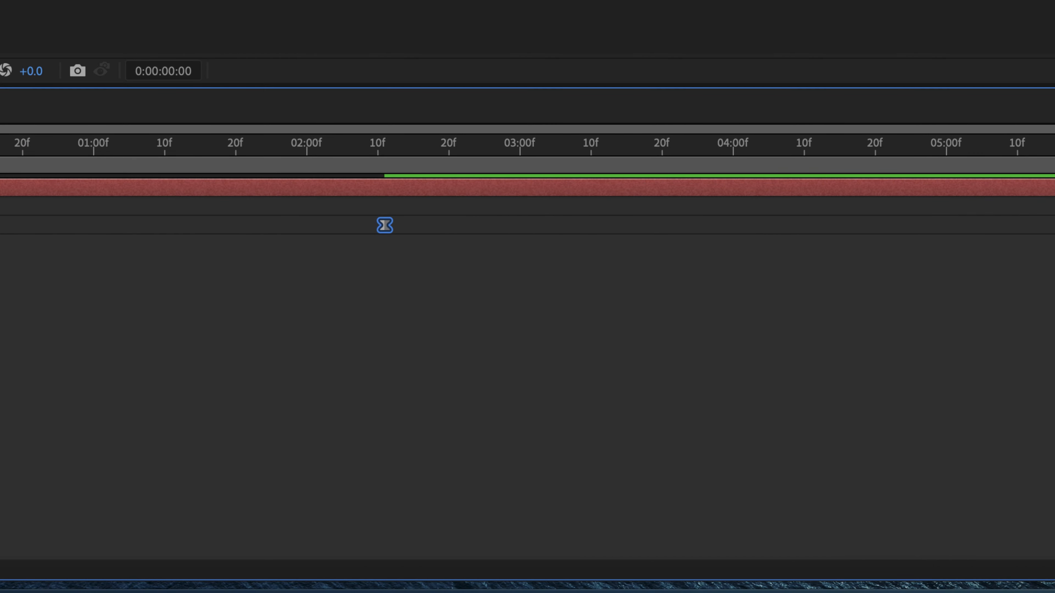
key("space")
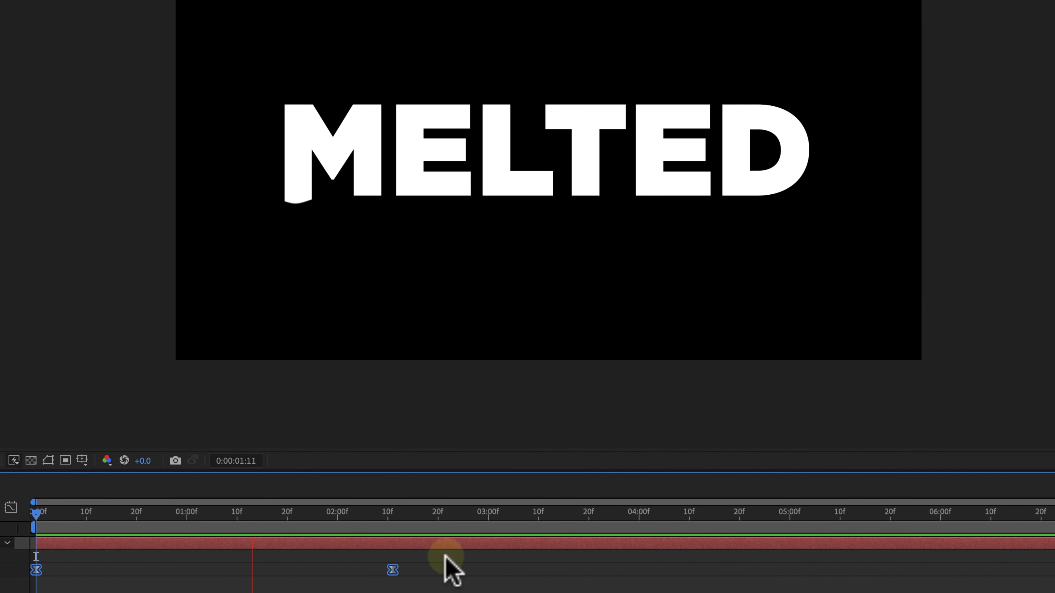
key("space")
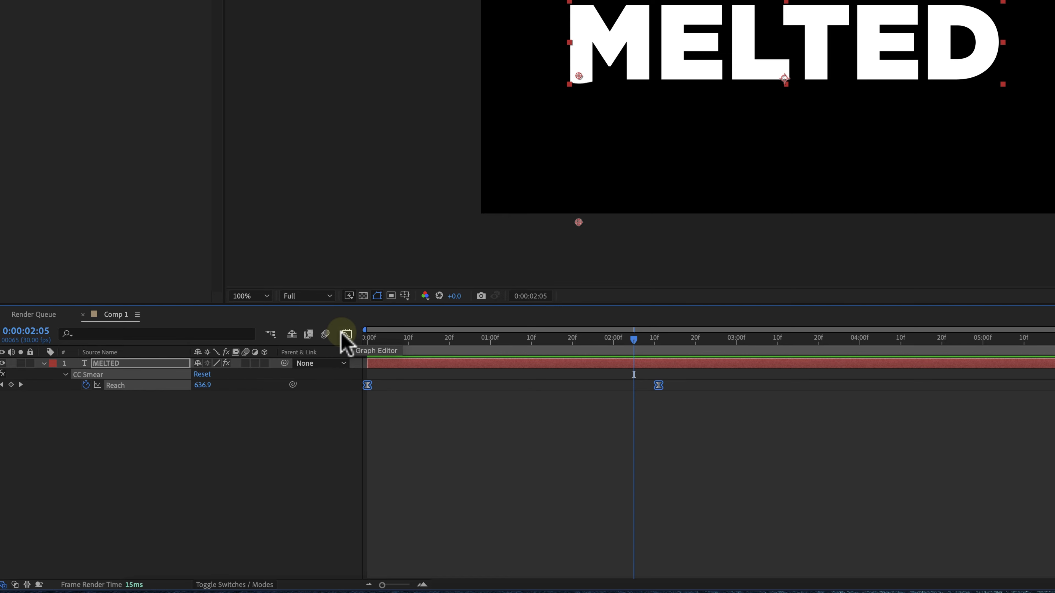
In the Graph Editor, extend the first Reach keyframe's outgoing speed handle to about 1 second 5 frames so the drip starts slowly.
left_click(347, 335)
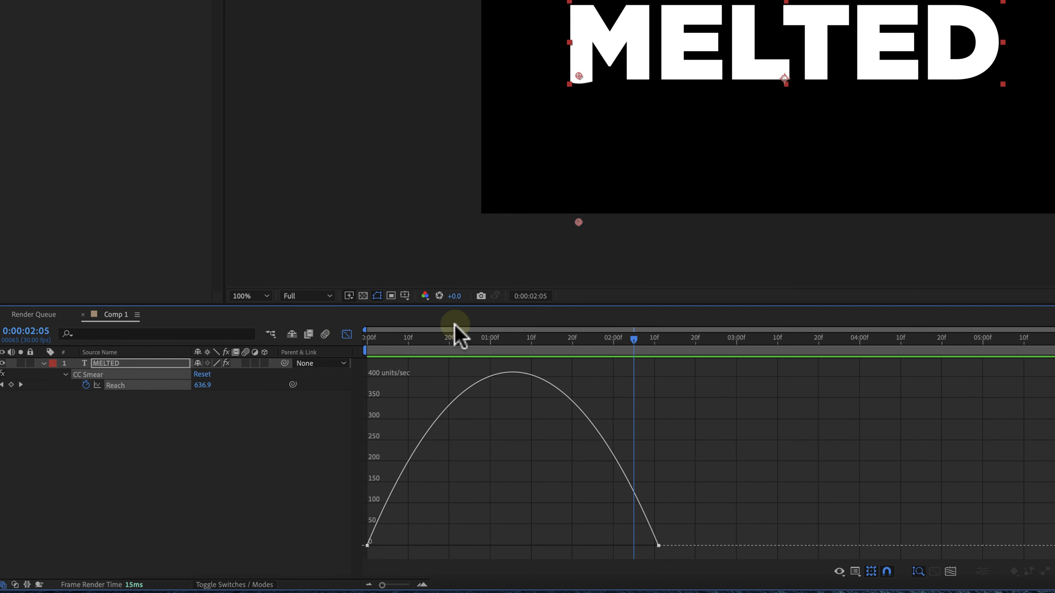
left_click_drag(632, 349, 382, 365)
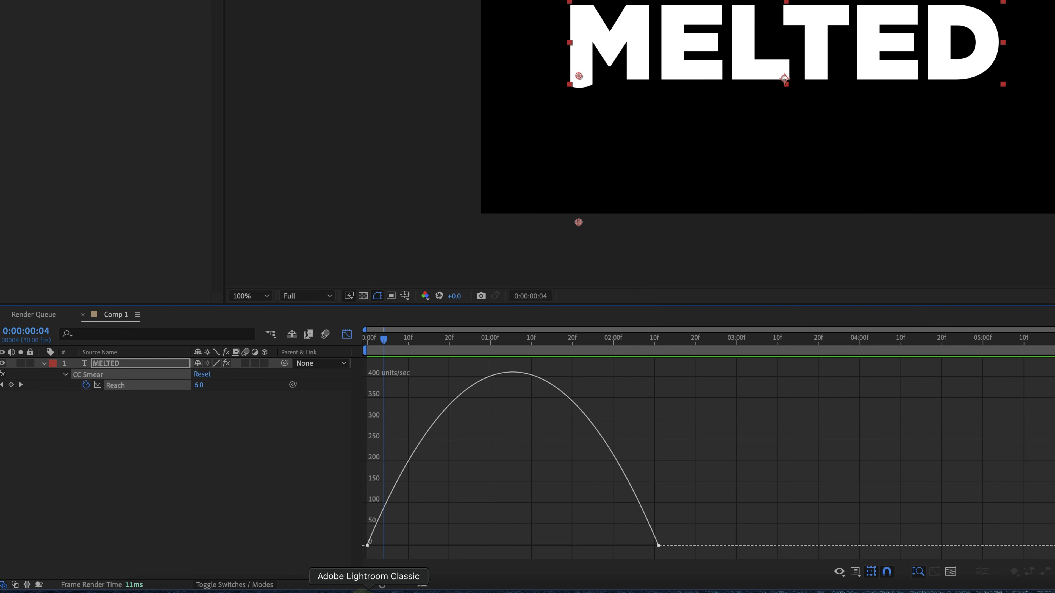
mouse_move(368, 547)
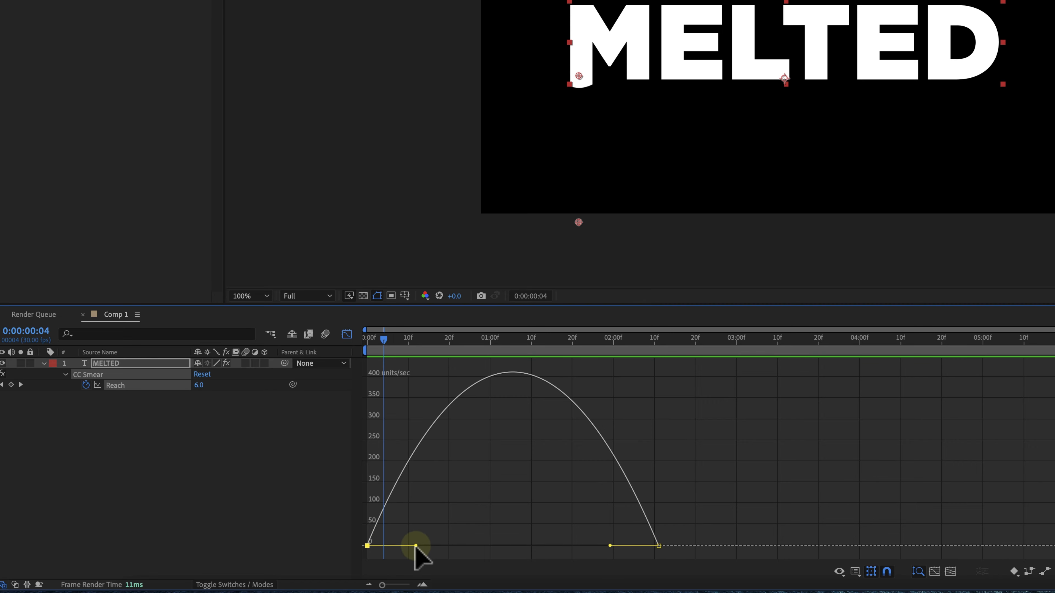
left_click_drag(416, 546, 558, 555)
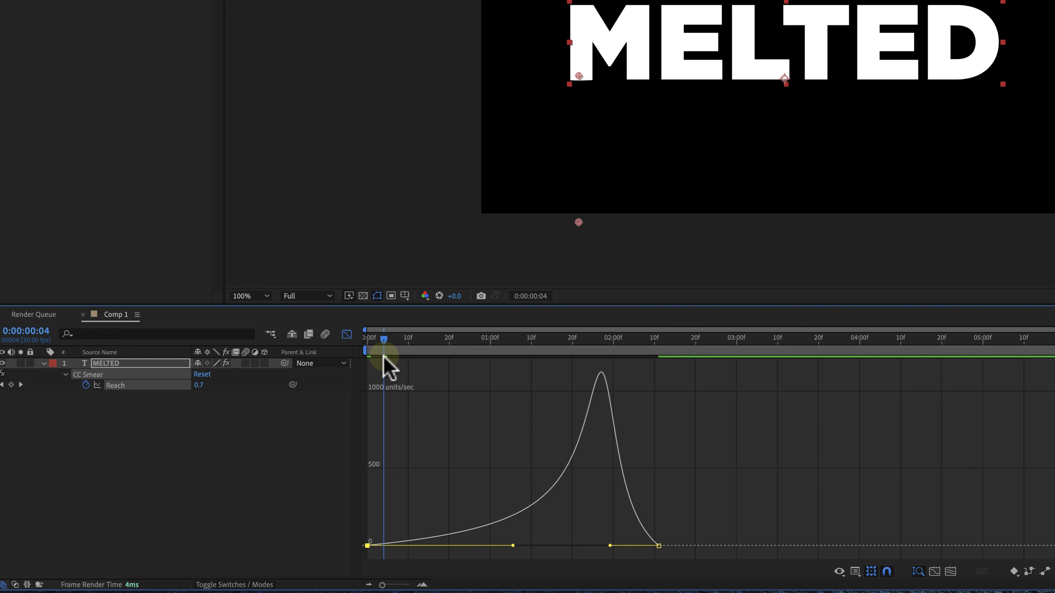
Preview the reshaped drip motion from the start of the composition, and leave the Graph Editor.
mouse_move(383, 344)
left_mouse_down()
mouse_move(366, 343)
mouse_move(367, 355)
left_mouse_up()
key("space")
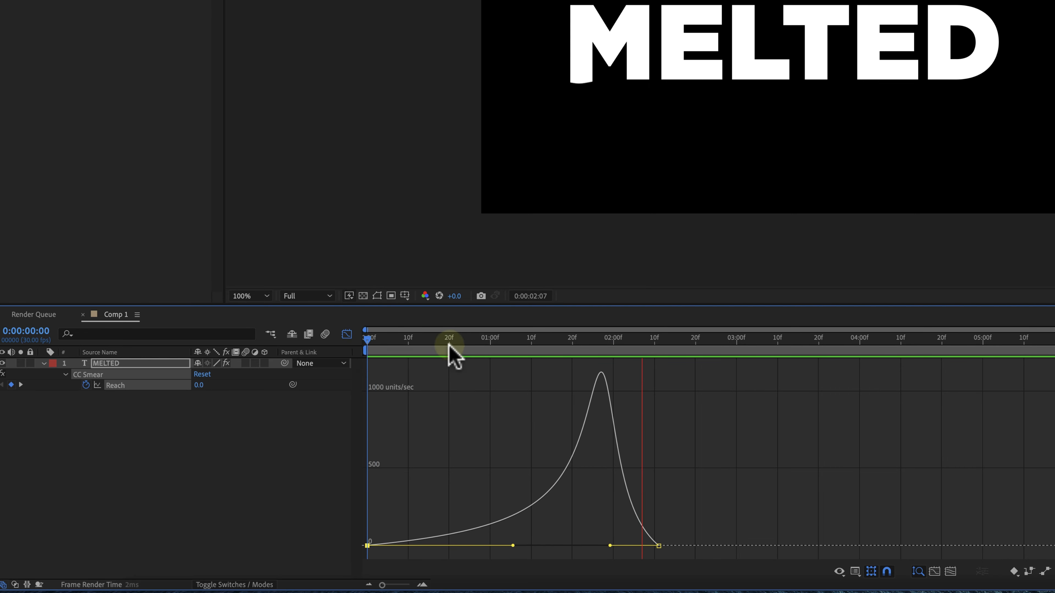
key("space")
left_click(347, 334)
left_click_drag(446, 348, 348, 349)
left_click(347, 334)
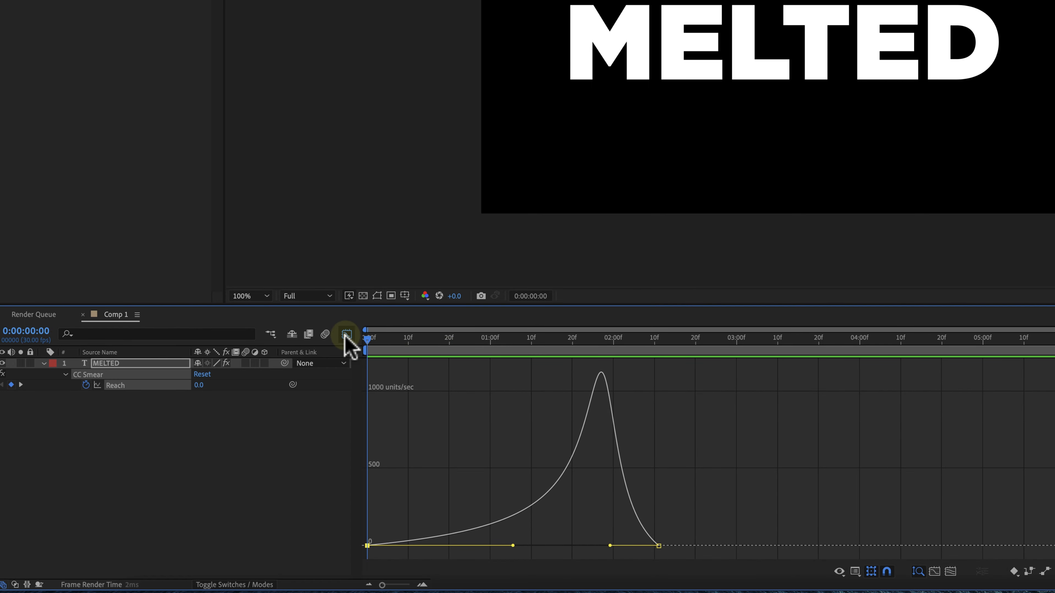
key("space")
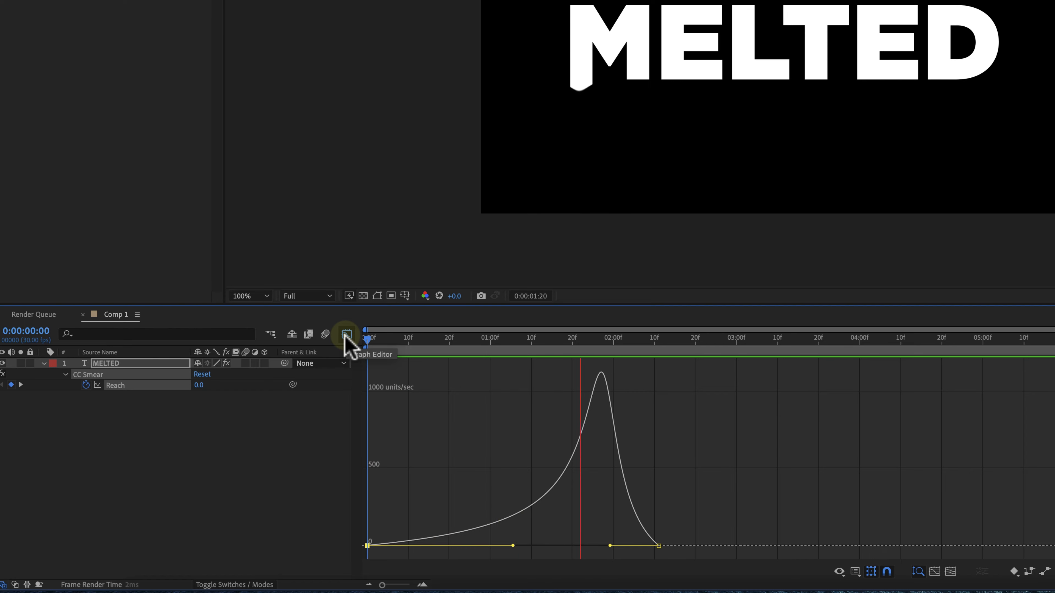
left_click(347, 335)
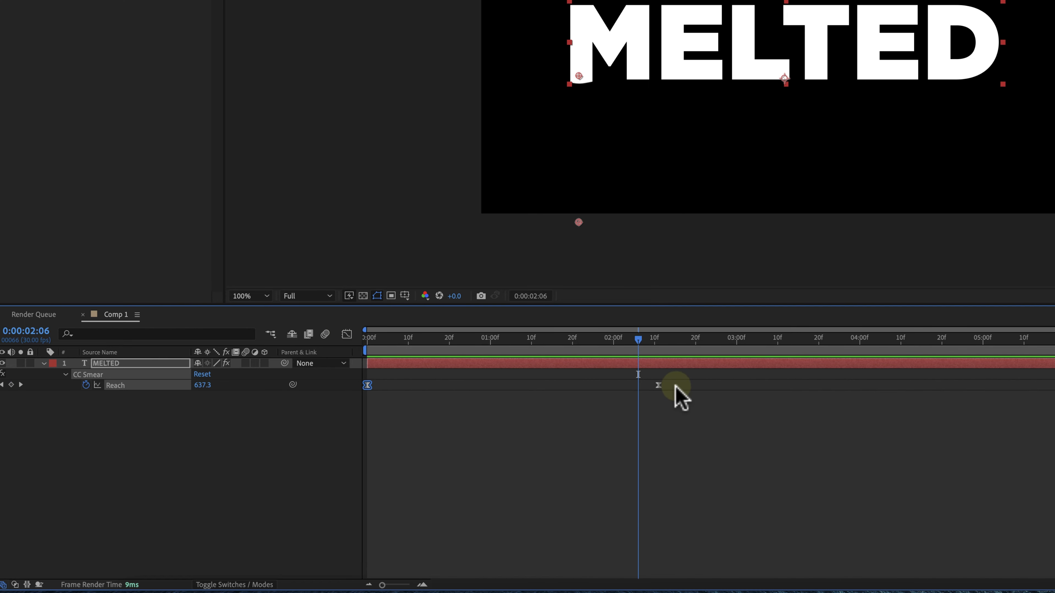
Move the second Reach keyframe earlier, to about 1 second 25 frames, and preview the faster drip from the start.
left_click_drag(659, 385, 593, 386)
left_click_drag(388, 340, 344, 347)
key("space")
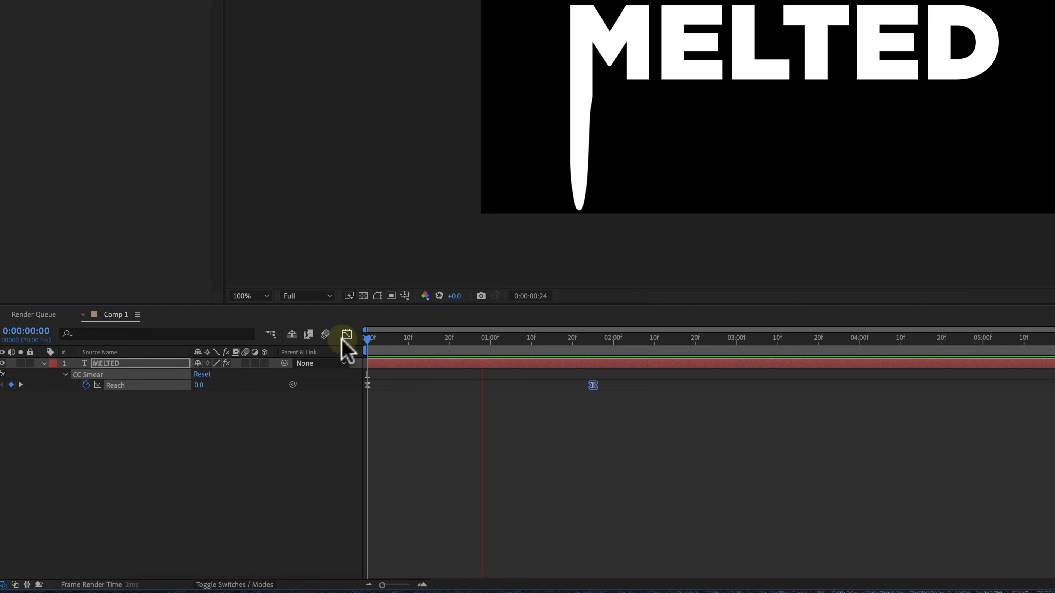
key("space")
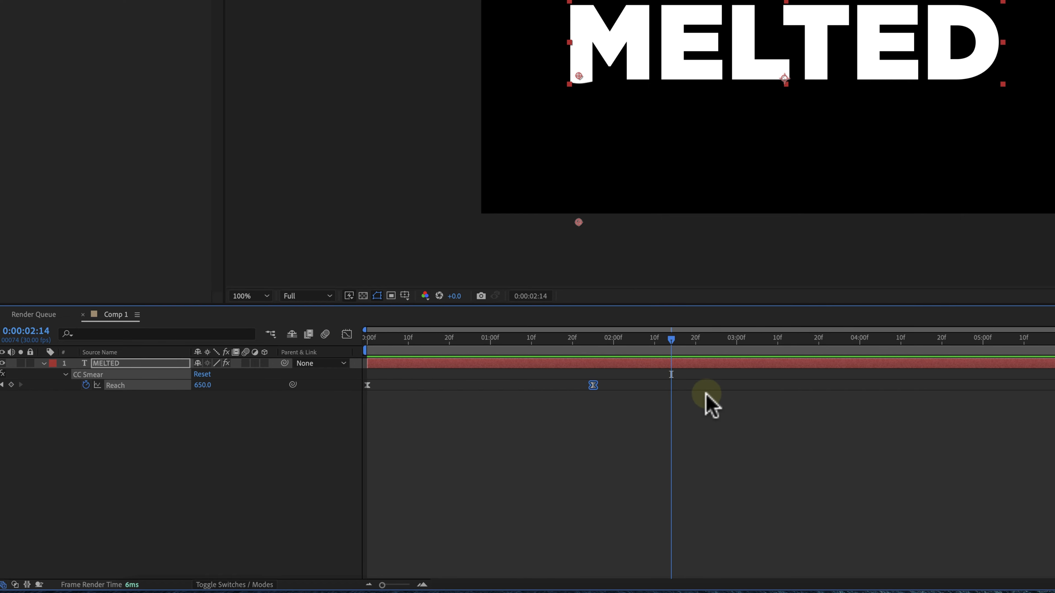
Duplicate the CC Smear effect near the start of the composition and reveal the Reach keyframes of both effects.
left_click_drag(671, 344, 371, 347)
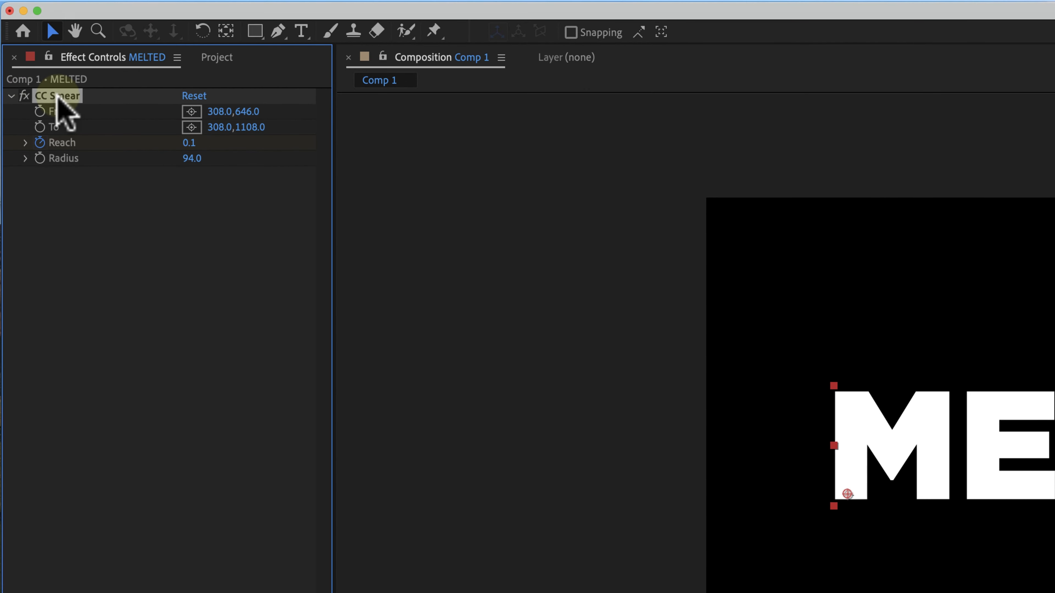
key("super+d")
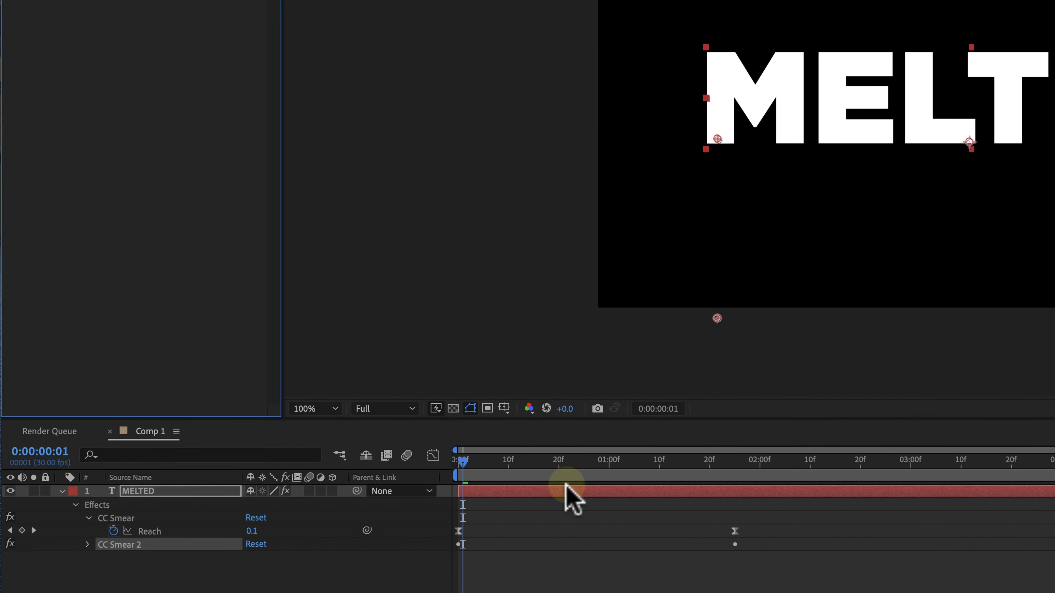
left_click(564, 491)
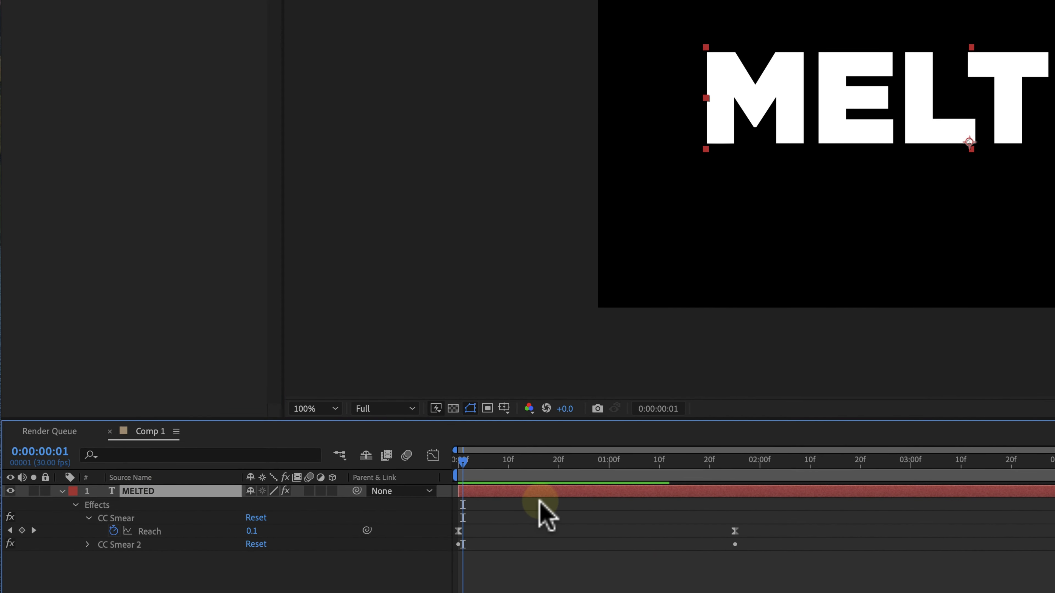
key("u")
key("u")
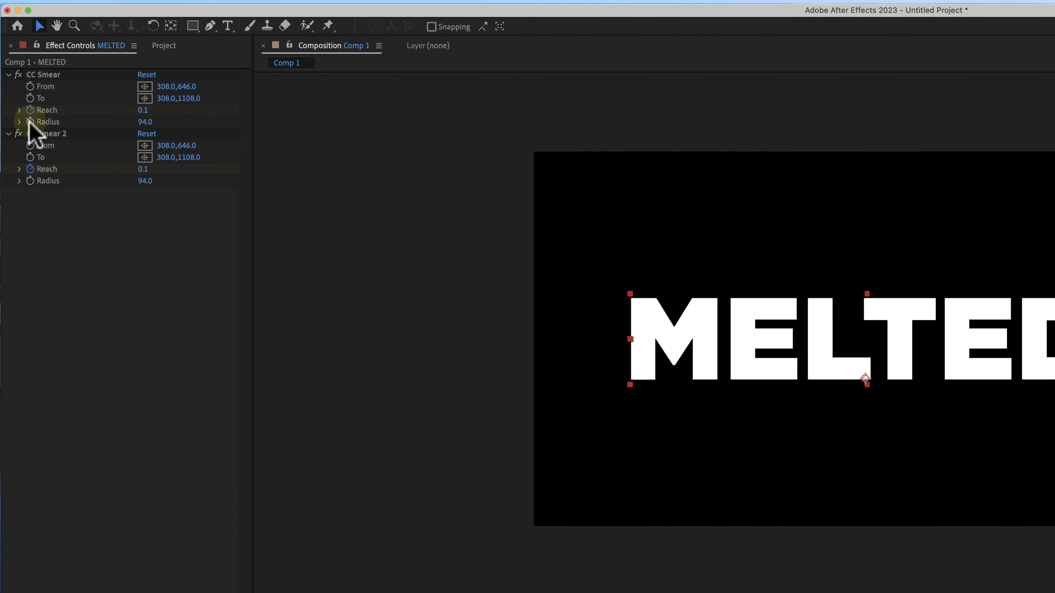
Place the CC Smear 2 From point at the base of the T (1052, 648) and its To point below the frame (1050, 1094).
left_click(45, 134)
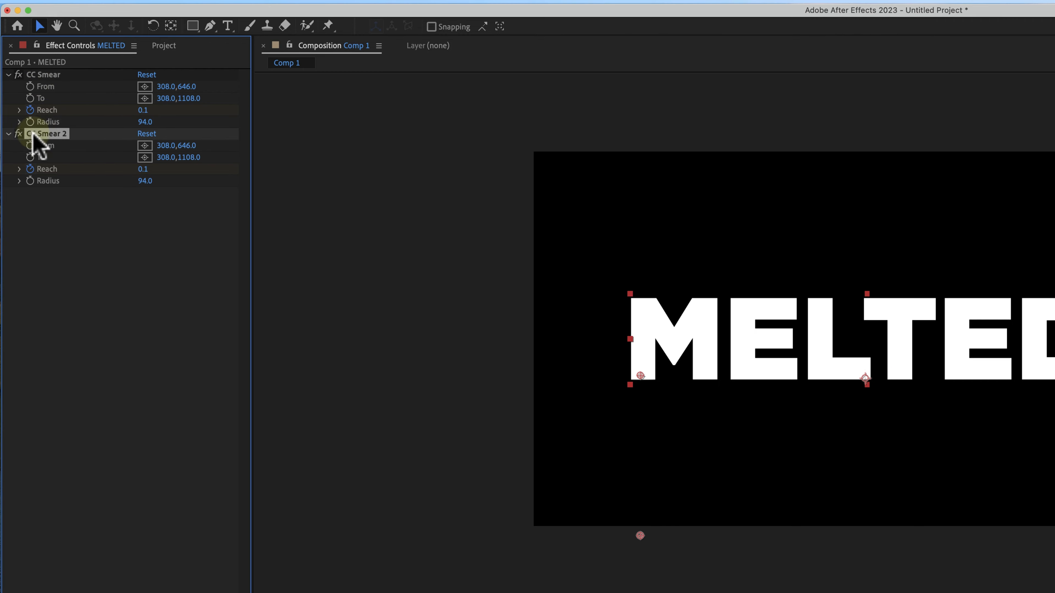
left_click(145, 145)
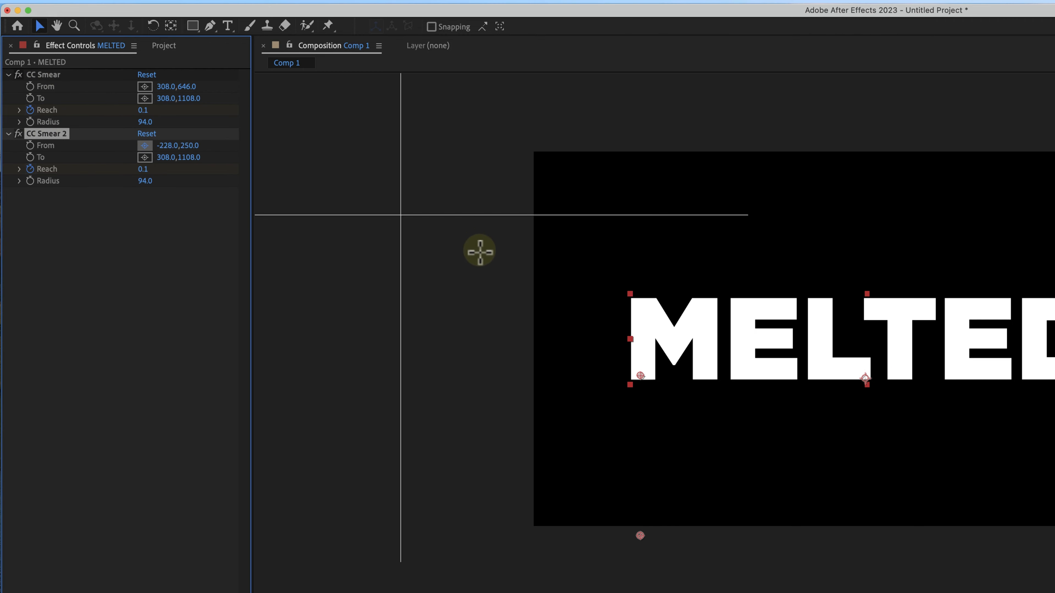
left_click(898, 377)
left_click(150, 158)
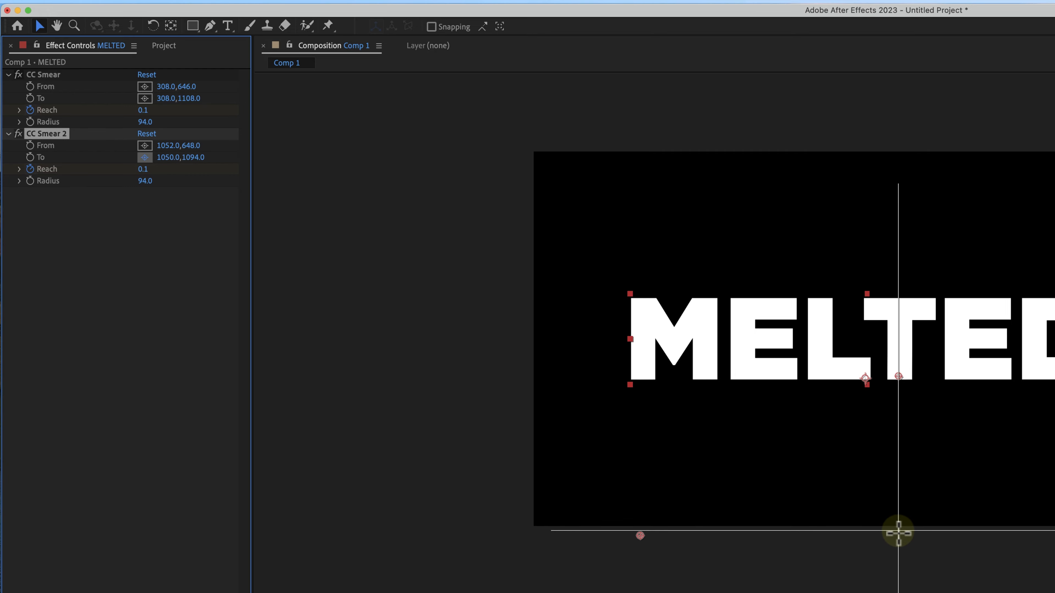
left_click(898, 532)
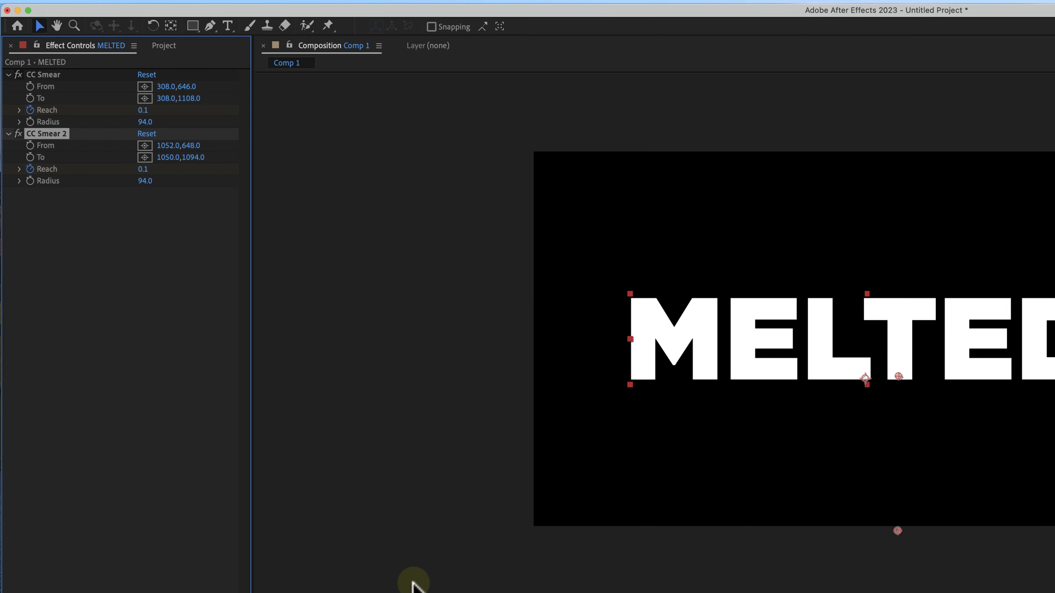
Preview the drips on the M and the T from the start of the composition.
left_click_drag(272, 432, 250, 434)
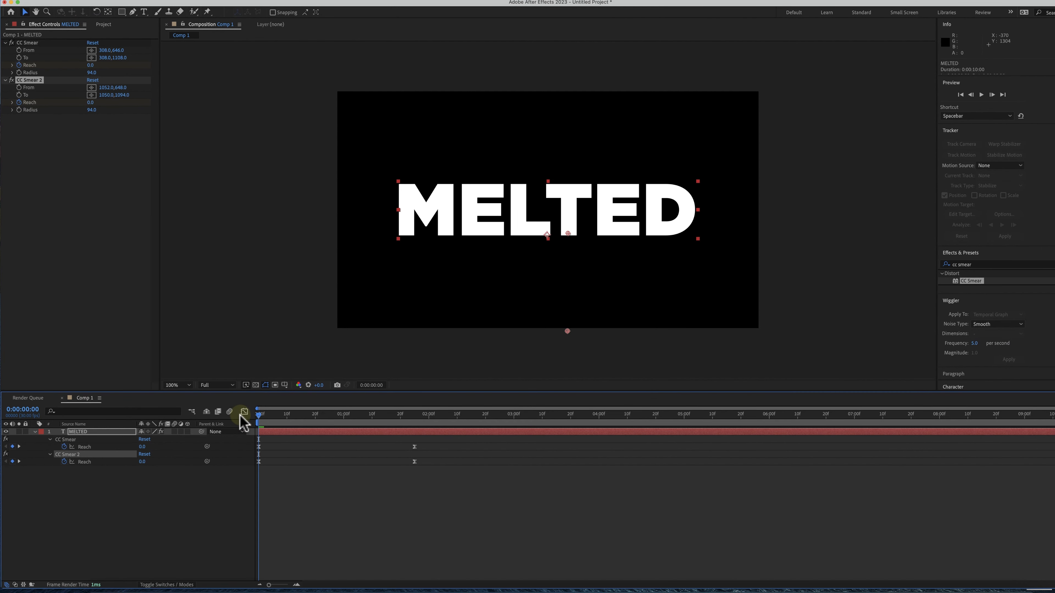
key("space")
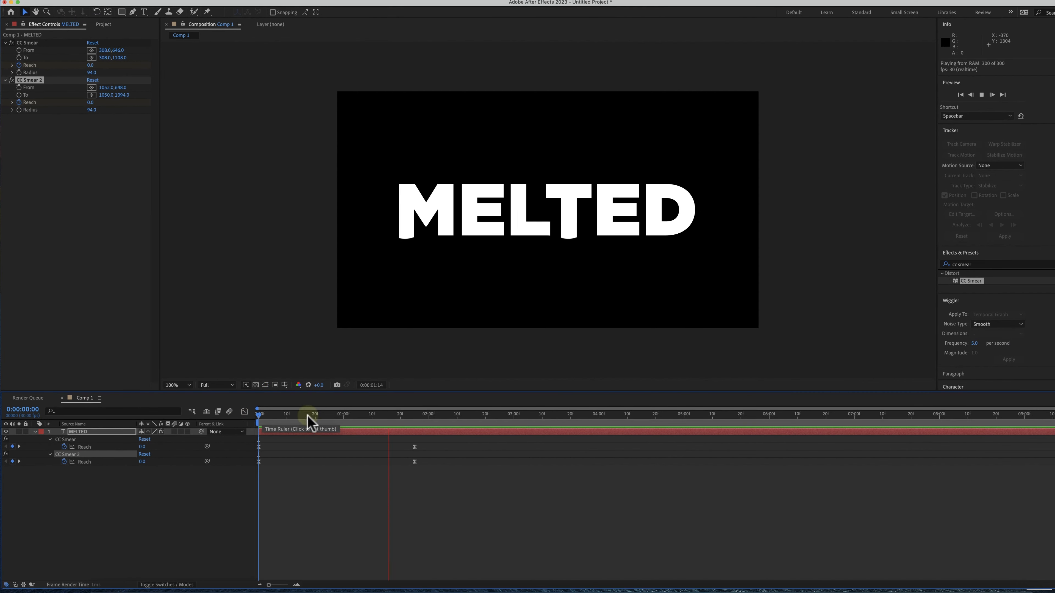
key("space")
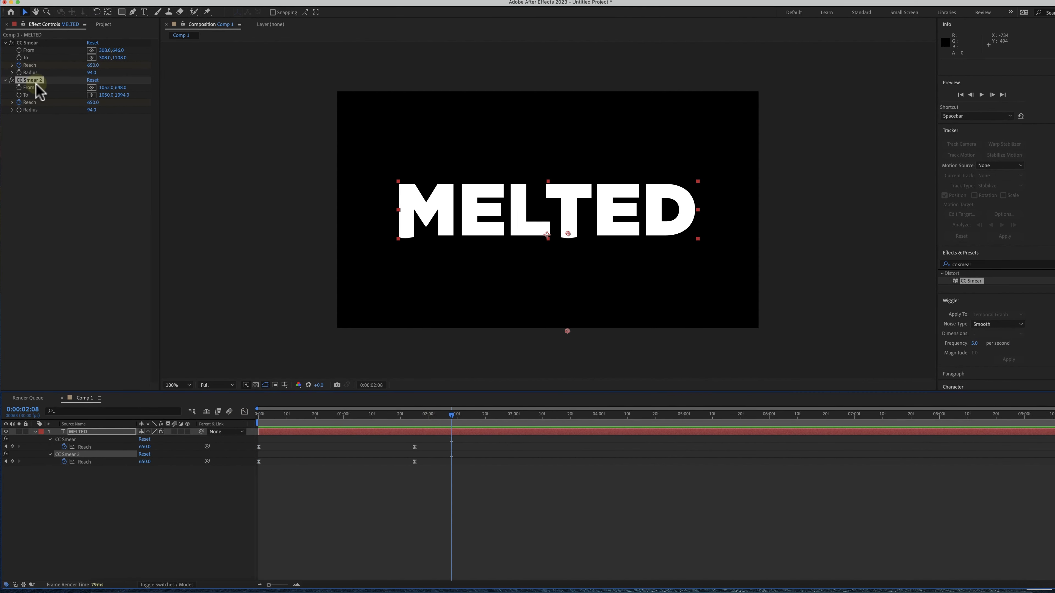
Duplicate CC Smear 2 and place the copy's From point at the D's lower-left corner (1438, 648) and its To point below the frame (1438, 1100).
left_click(35, 82)
key("super+d")
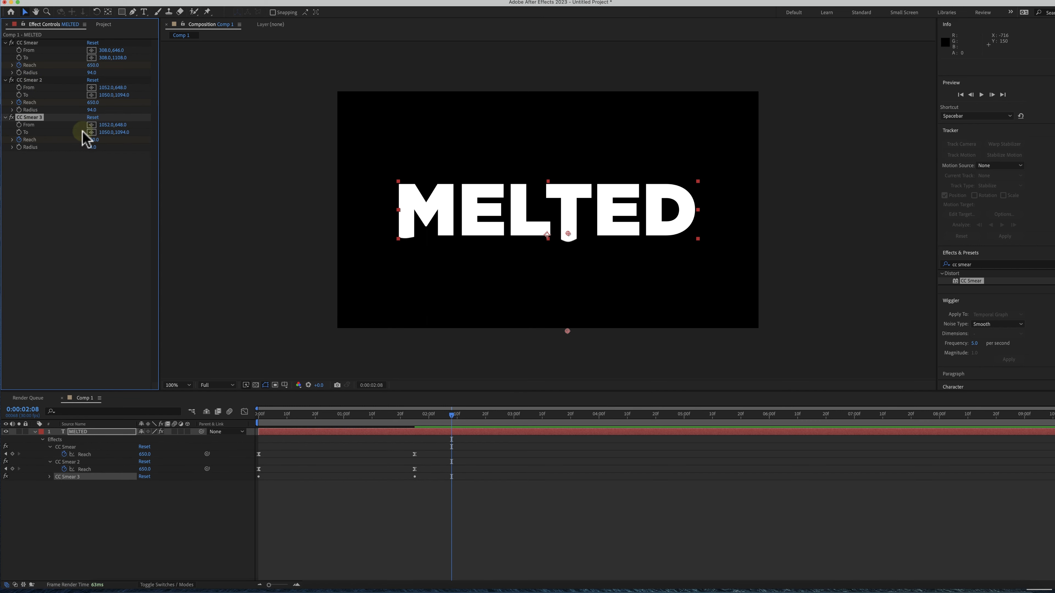
left_click(91, 125)
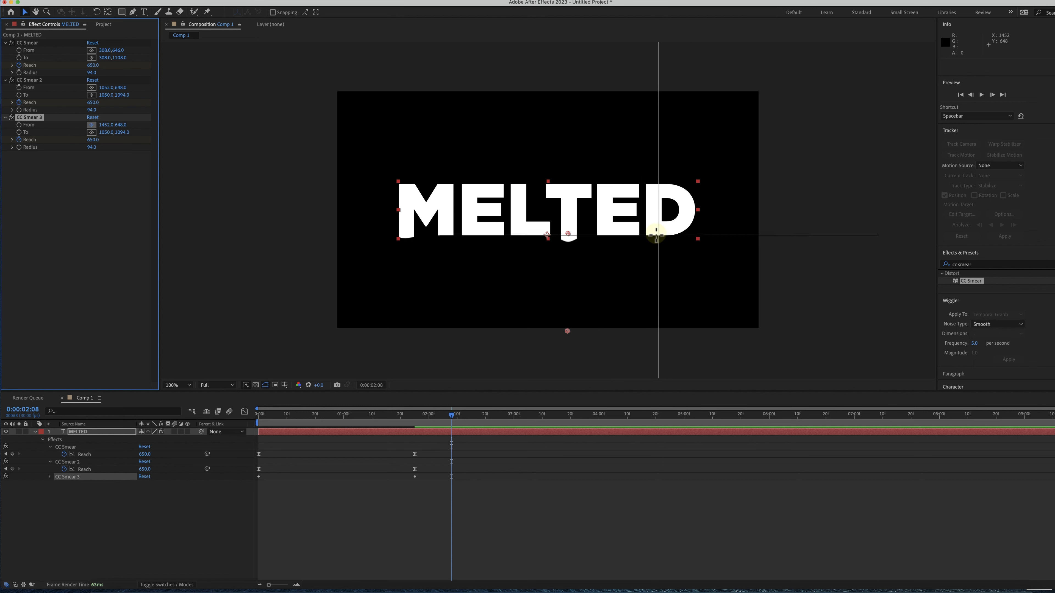
left_click(653, 233)
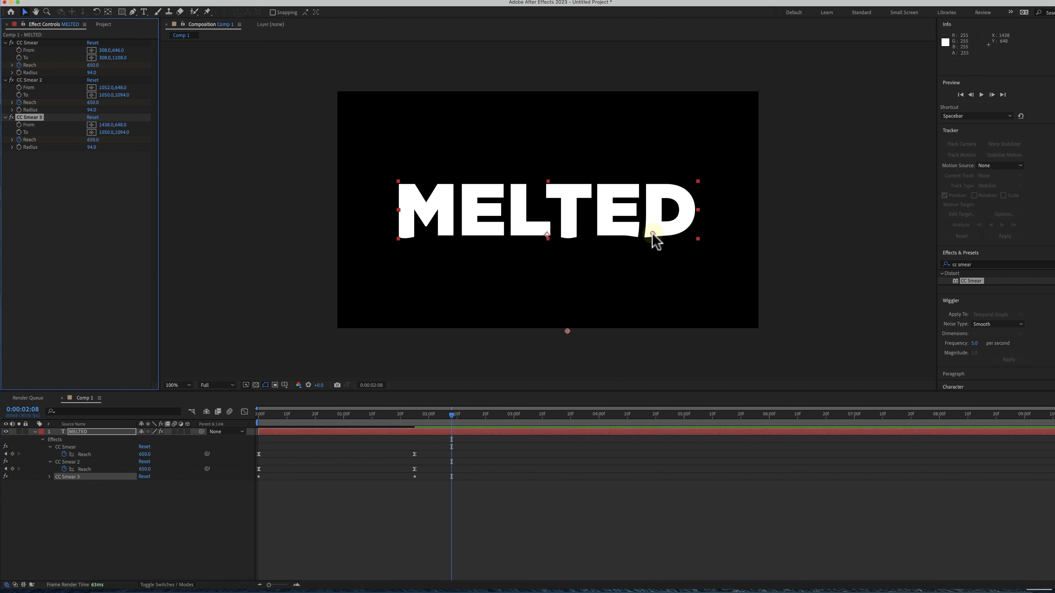
left_click(92, 132)
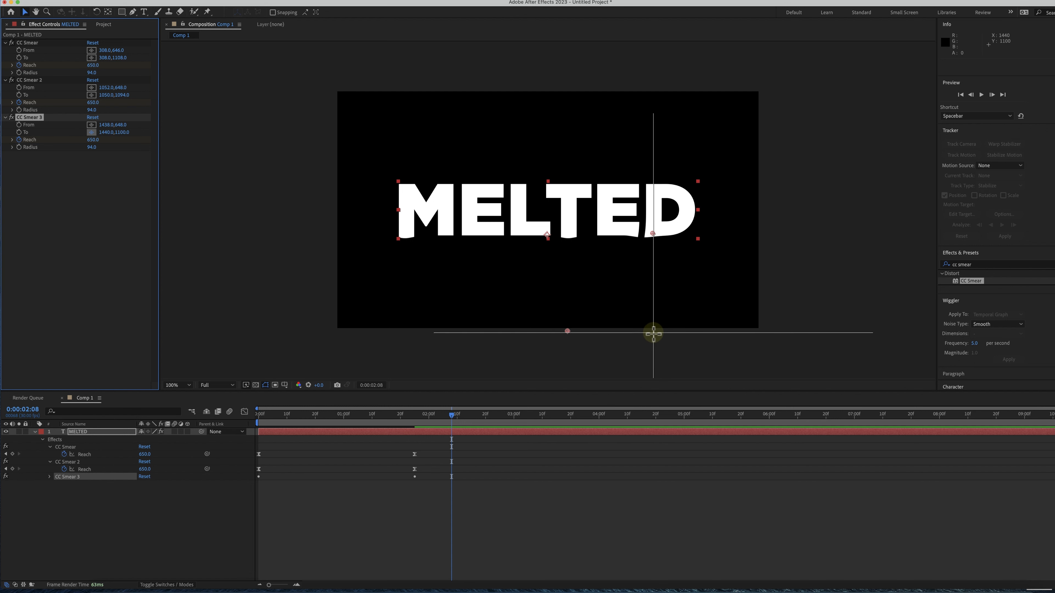
left_click(653, 333)
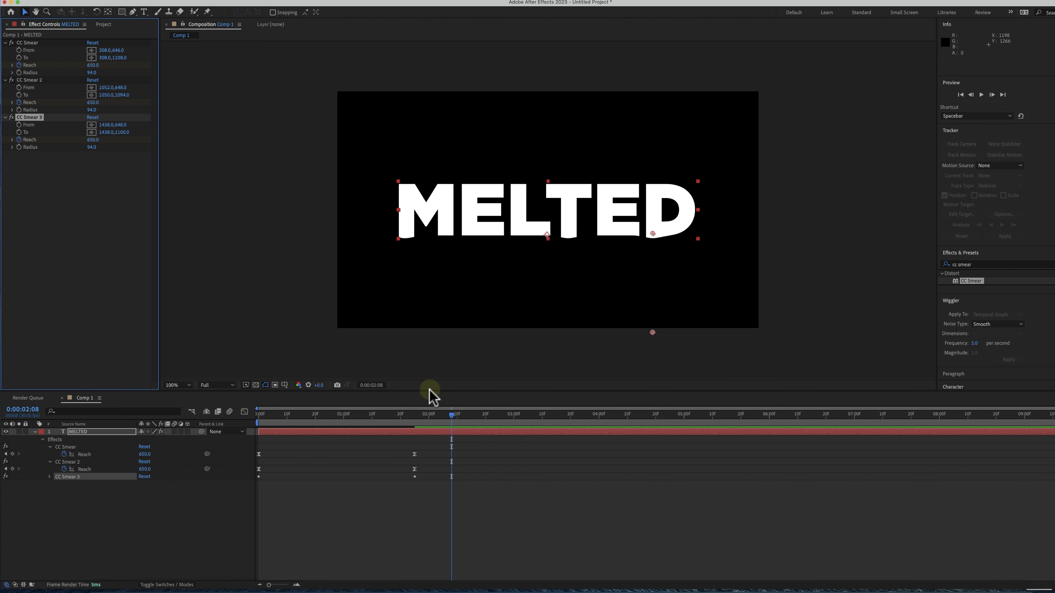
Preview the drips on the M, T and D from the start, and reveal all Reach keyframes of the MELTED layer.
key("Home")
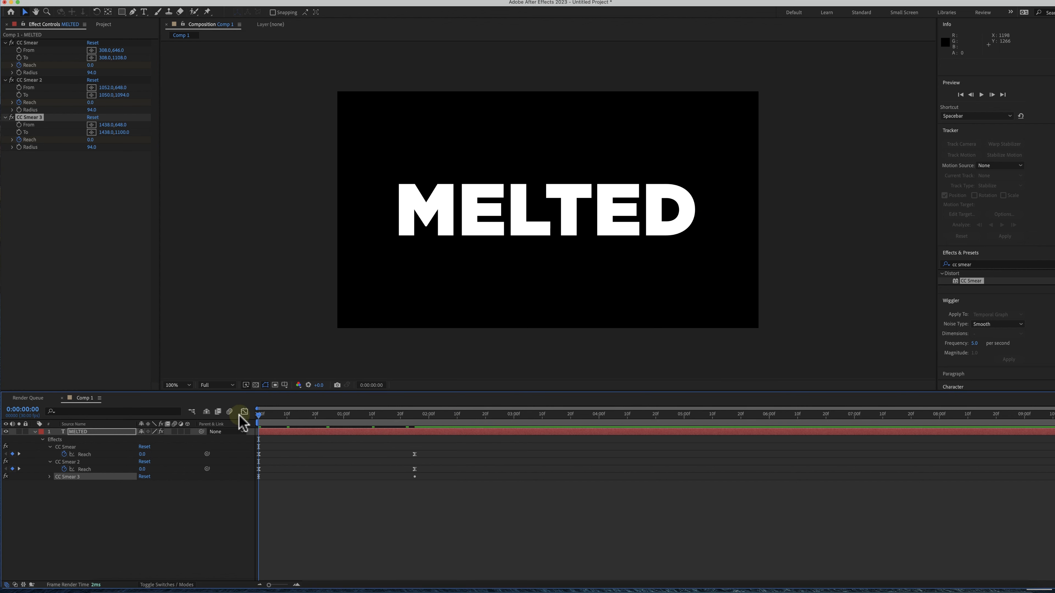
key("space")
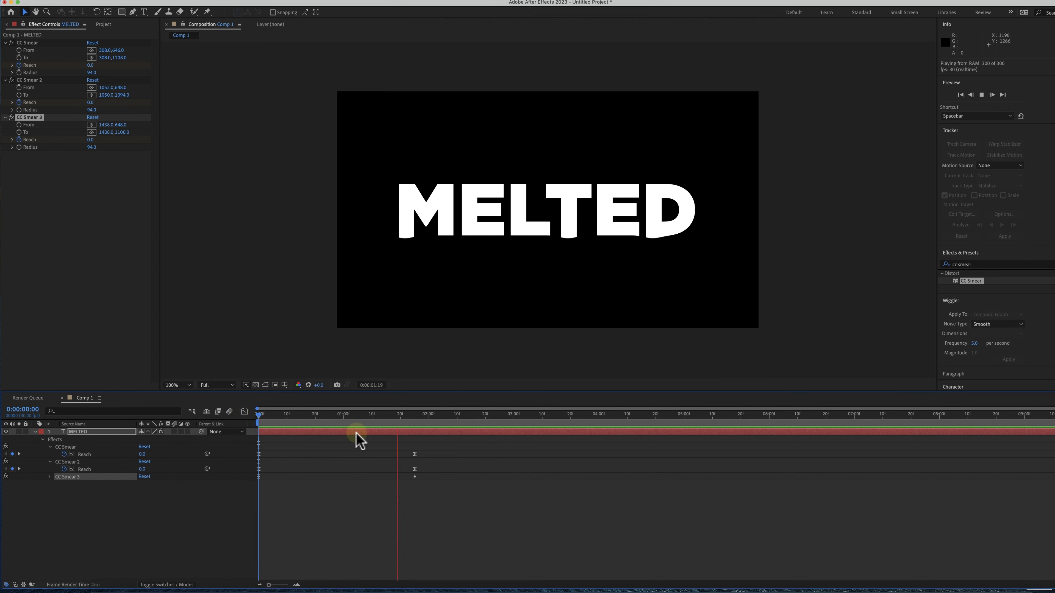
left_click(377, 435)
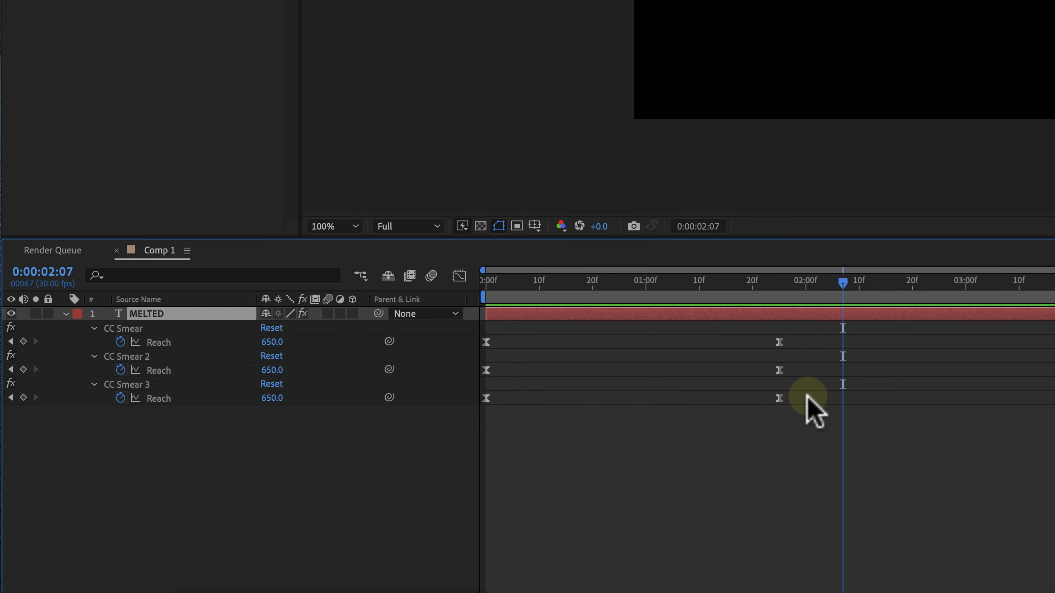
Stagger the Reach keyframes: CC Smear from 0 to about 1:12, CC Smear 2 from about frame 15 to 1:28, CC Smear 3 from about frame 7 to 1:16.
mouse_move(807, 397)
left_mouse_down()
mouse_move(446, 406)
mouse_move(522, 400)
left_mouse_up()
mouse_move(821, 367)
left_mouse_down()
mouse_move(468, 371)
mouse_move(574, 369)
left_mouse_up()
left_click_drag(779, 342, 710, 342)
mouse_move(857, 370)
left_mouse_down()
mouse_move(794, 371)
mouse_move(745, 398)
left_mouse_up()
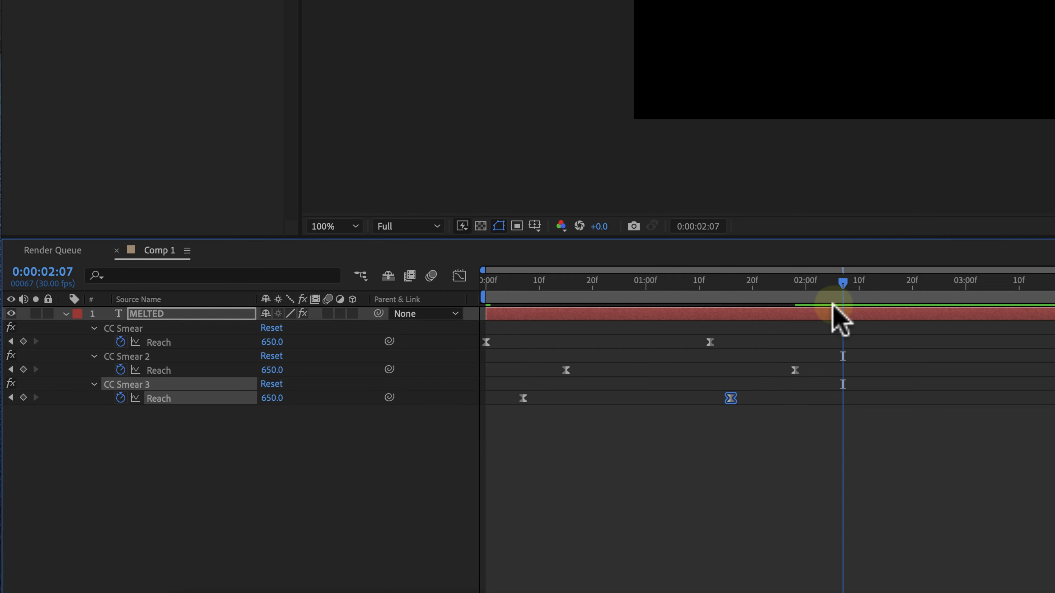
Preview the staggered drips on the M, T and D twice from the start of the composition.
key("Home")
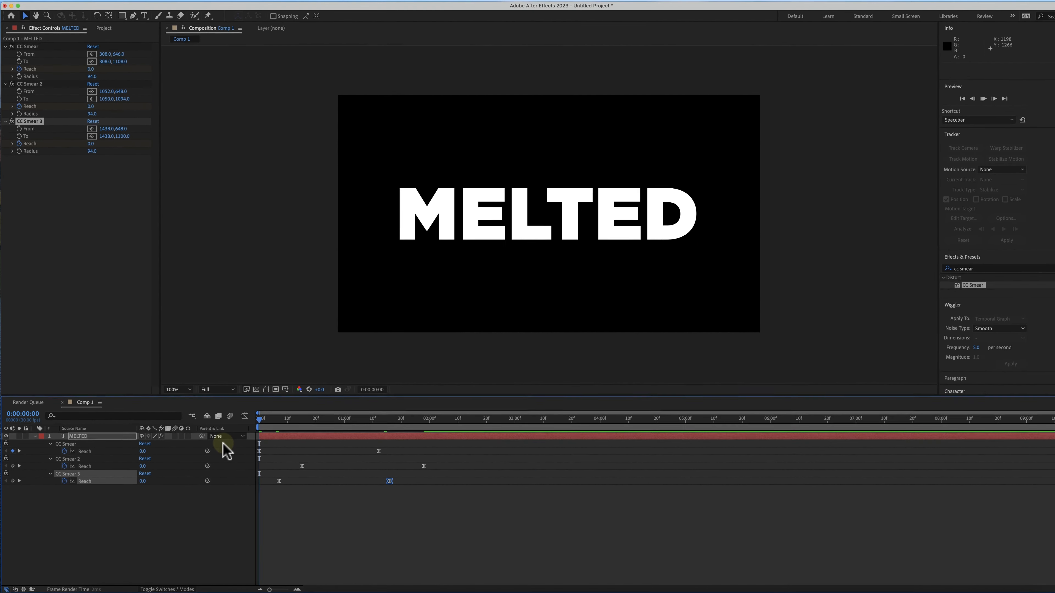
key("space")
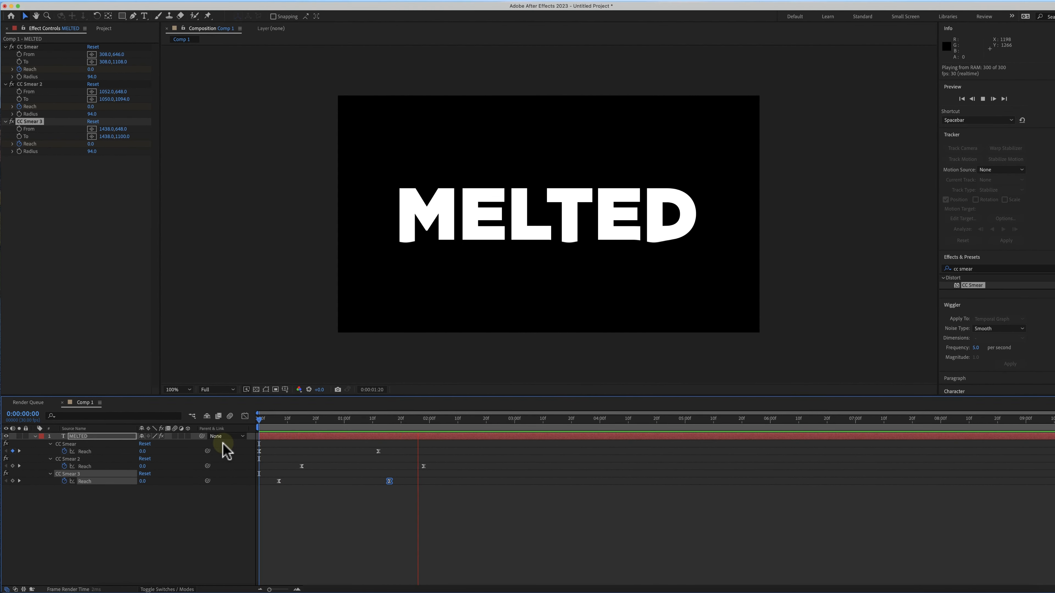
key("space")
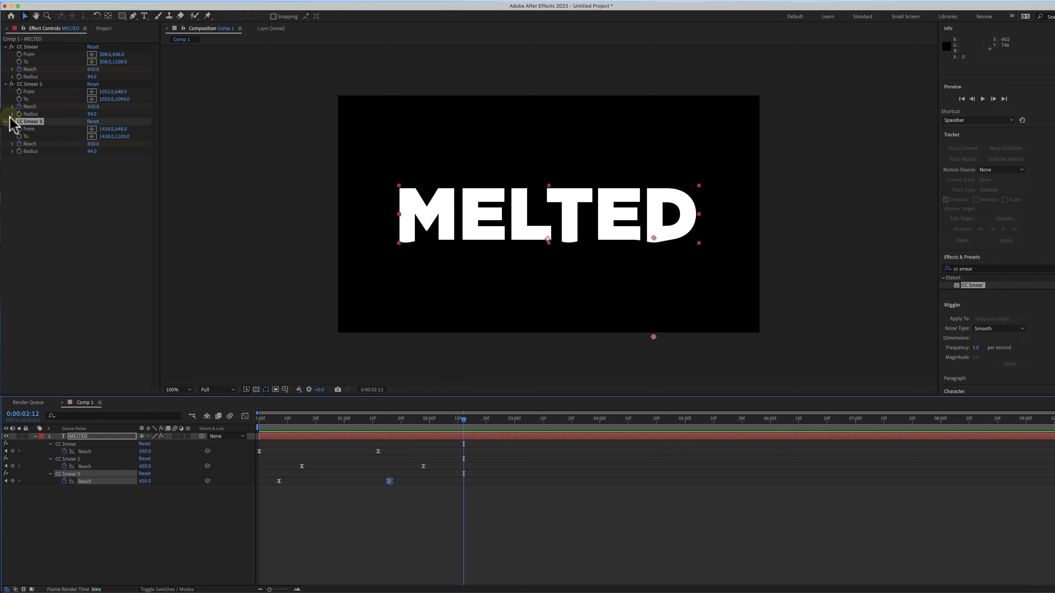
left_click_drag(465, 421, 260, 421)
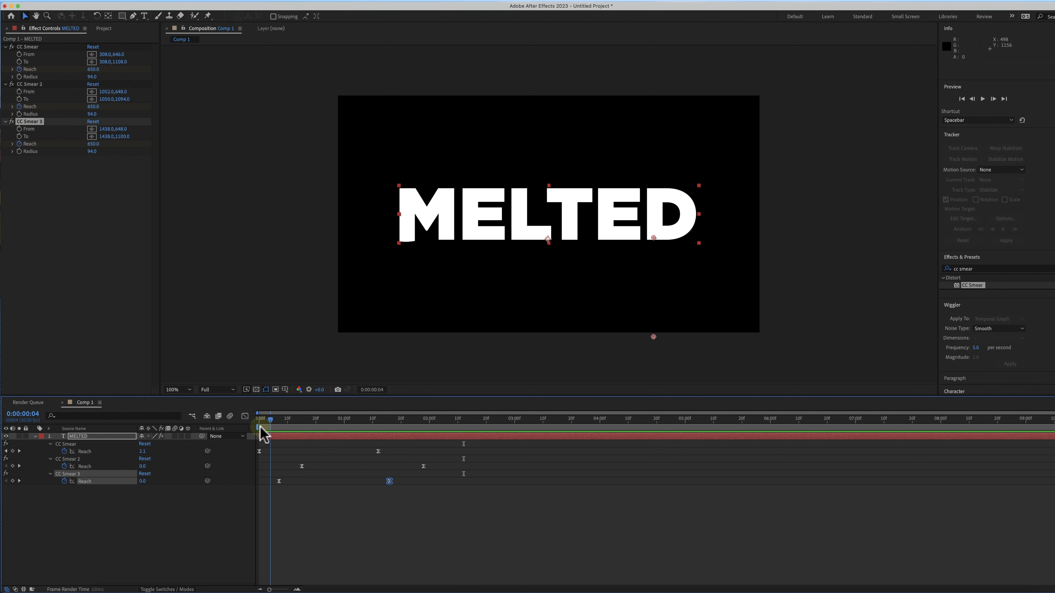
key("space")
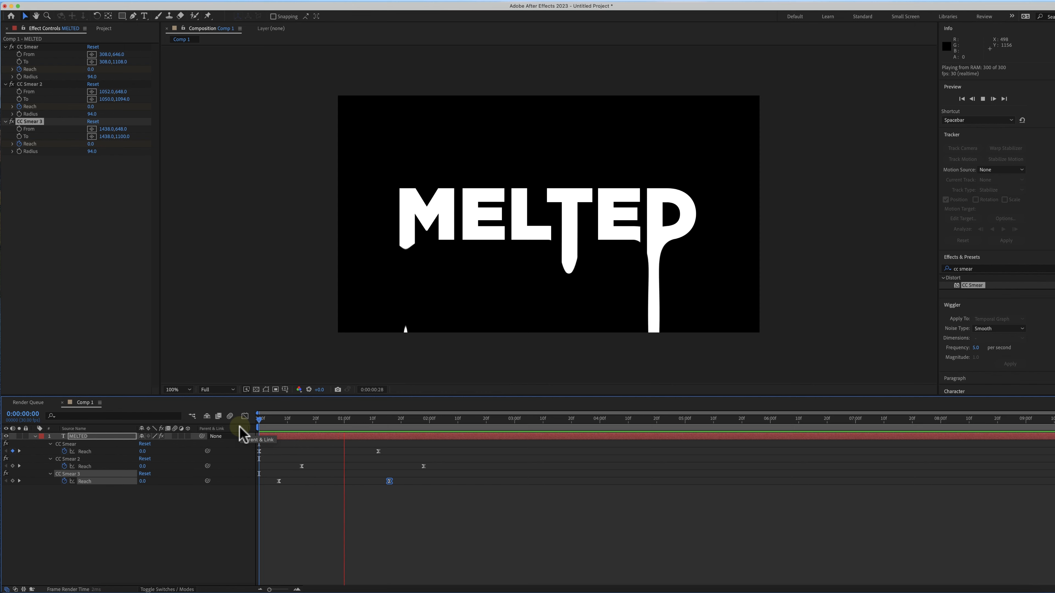
key("space")
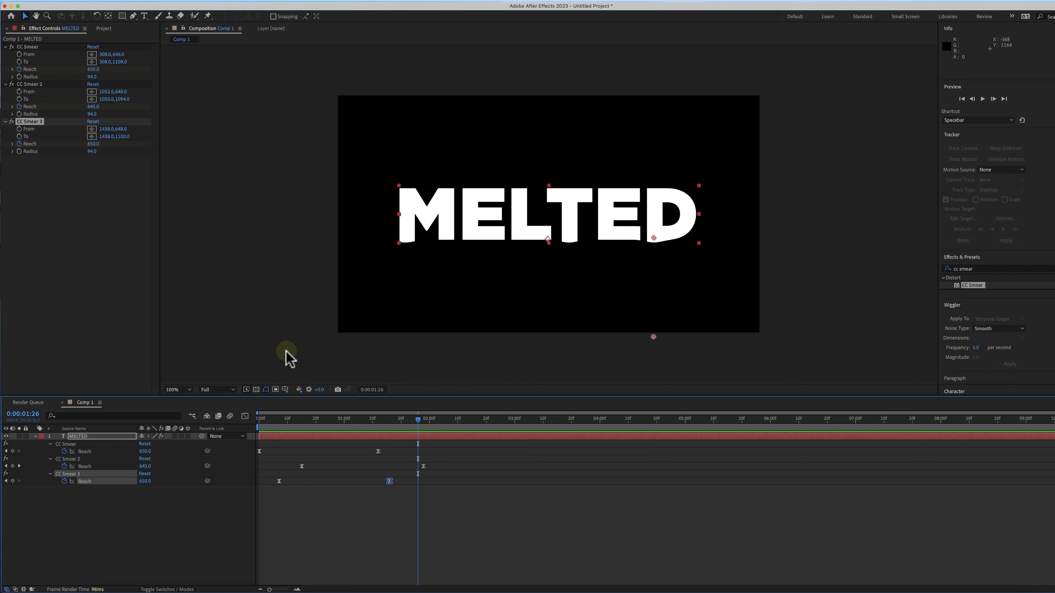
Collapse the MELTED layer's keyframes, duplicate the layer, and rename the lower original Melted_outline.
left_click(306, 437)
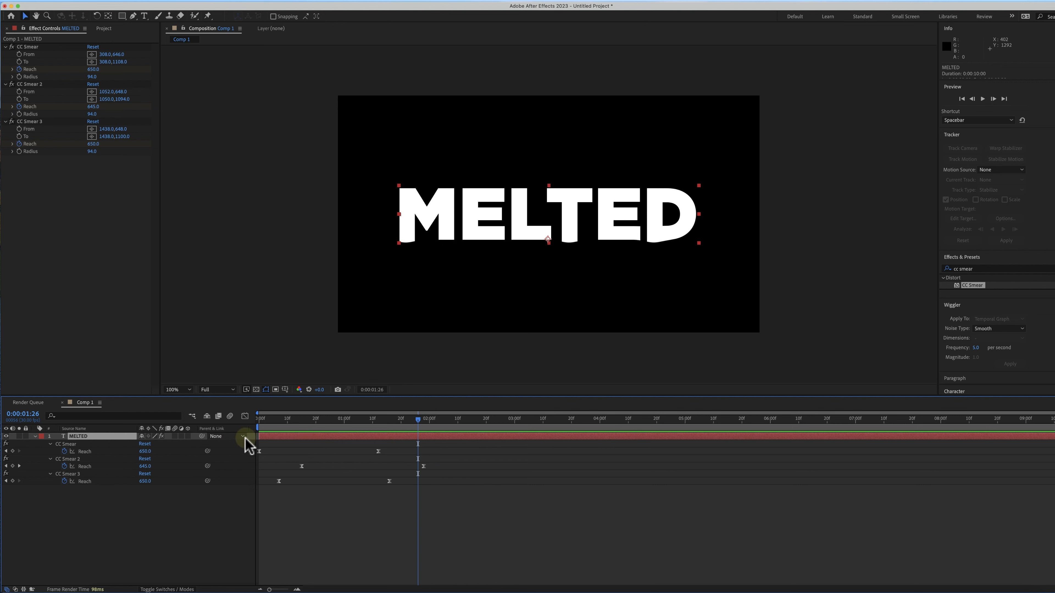
key("u")
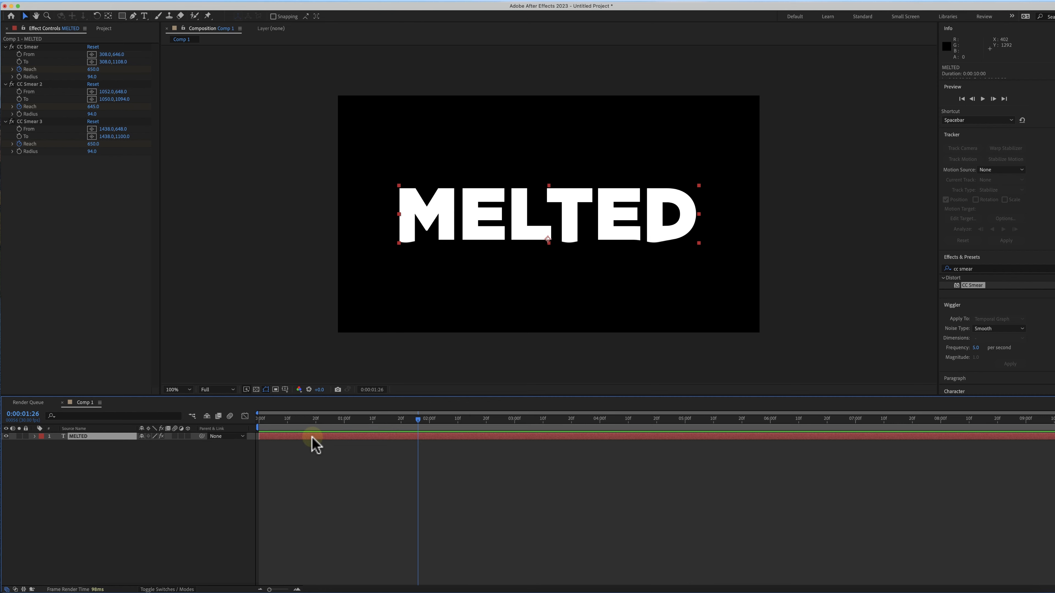
key("ctrl+d")
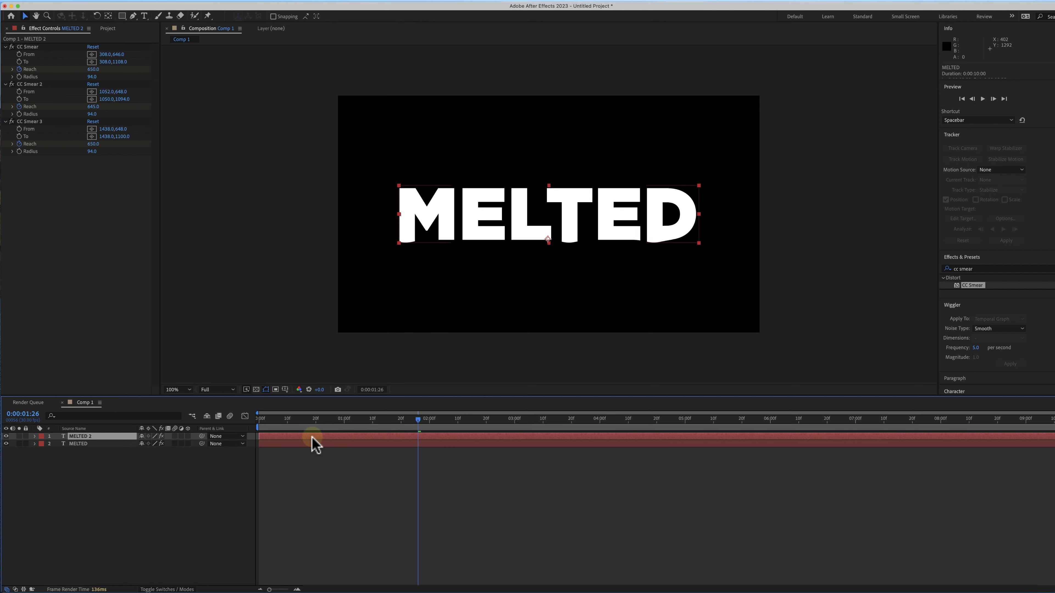
left_click(320, 444)
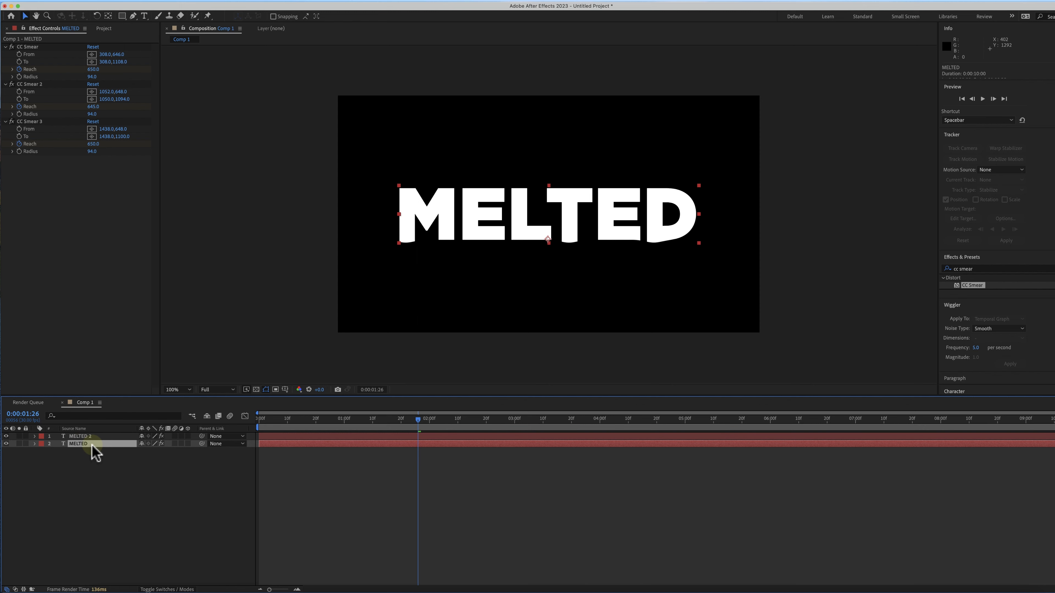
key("Return")
type("Melted_outline")
key("Return")
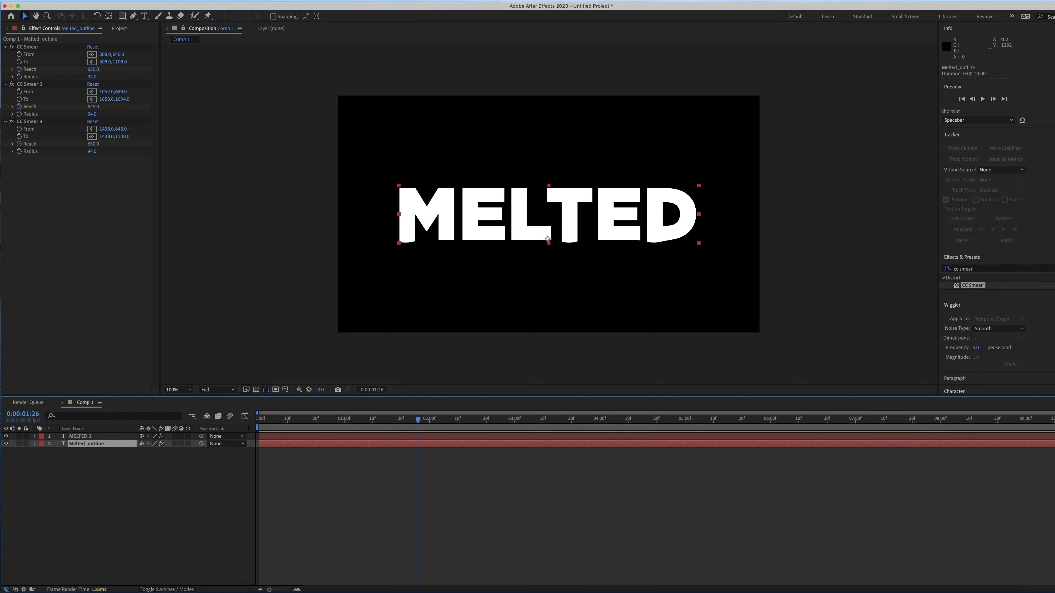
Make Melted_outline an unfilled white 1 px outline, nudge it slightly down behind the filled text, and preview from the start.
scroll(1041, 292, "down", 5)
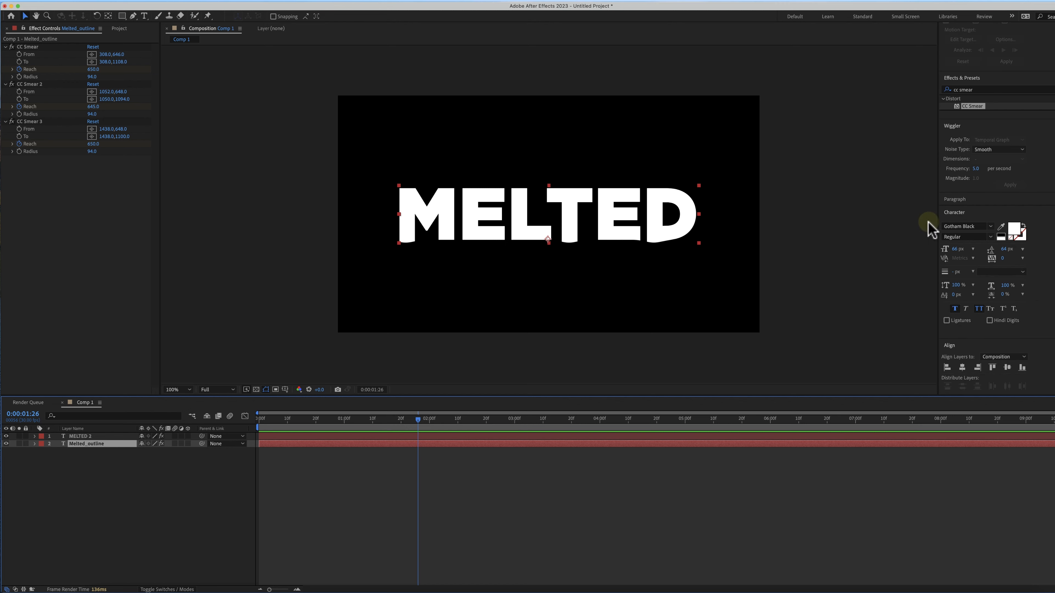
left_click(1023, 226)
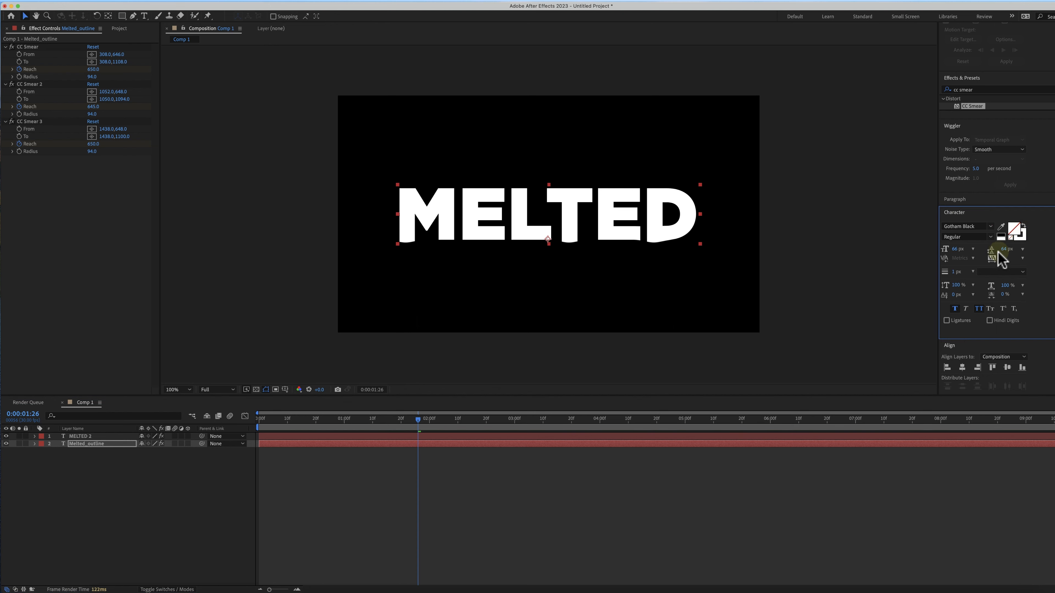
key("Down")
key("Down")
key("Down")
key("Down")
key("Down")
key("Down")
key("Down")
key("Down")
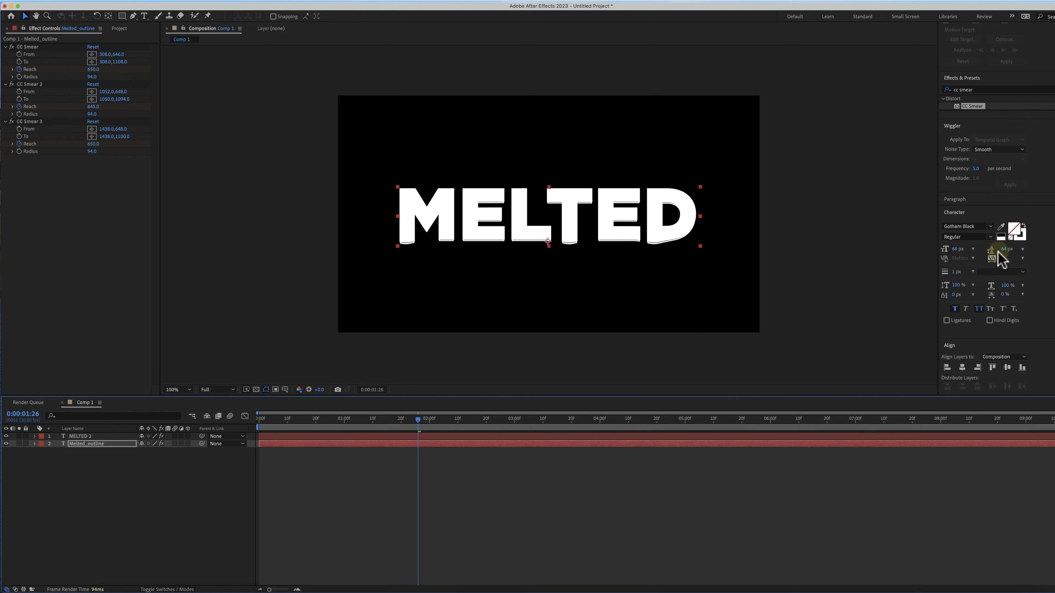
key("Down")
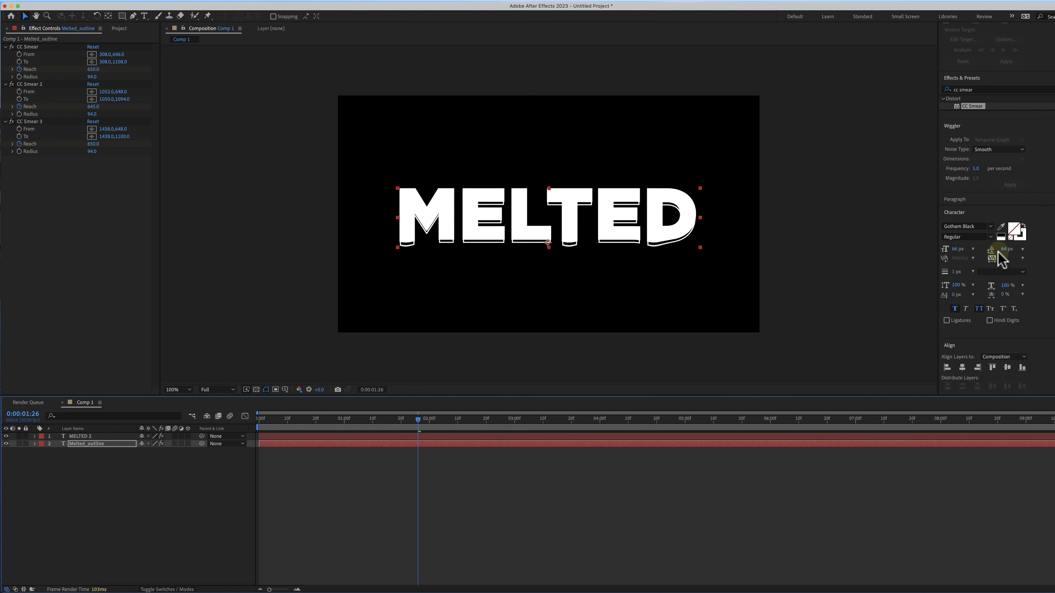
key("Down")
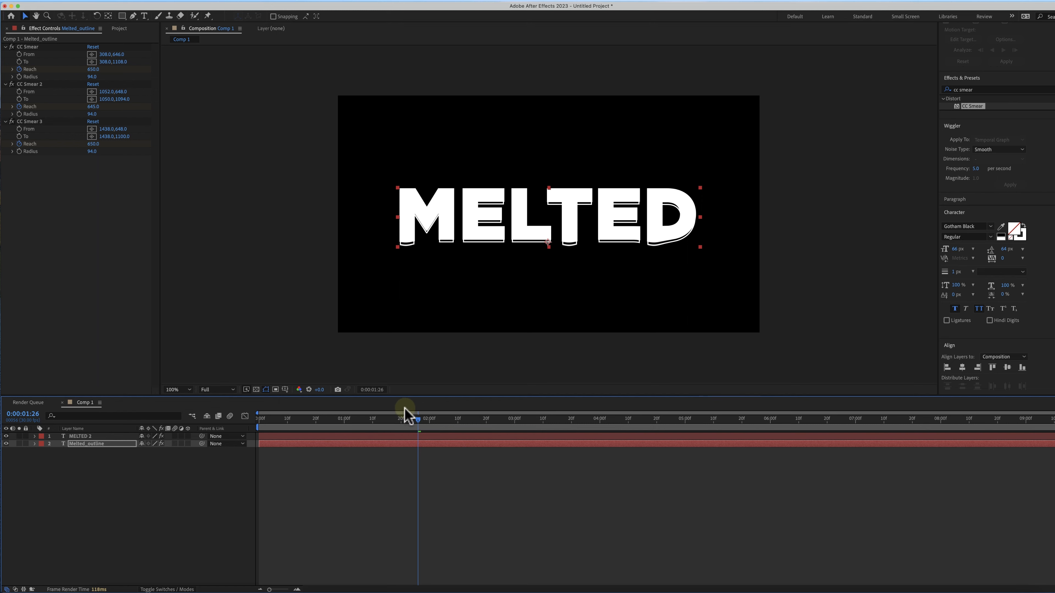
left_click_drag(409, 428, 249, 413)
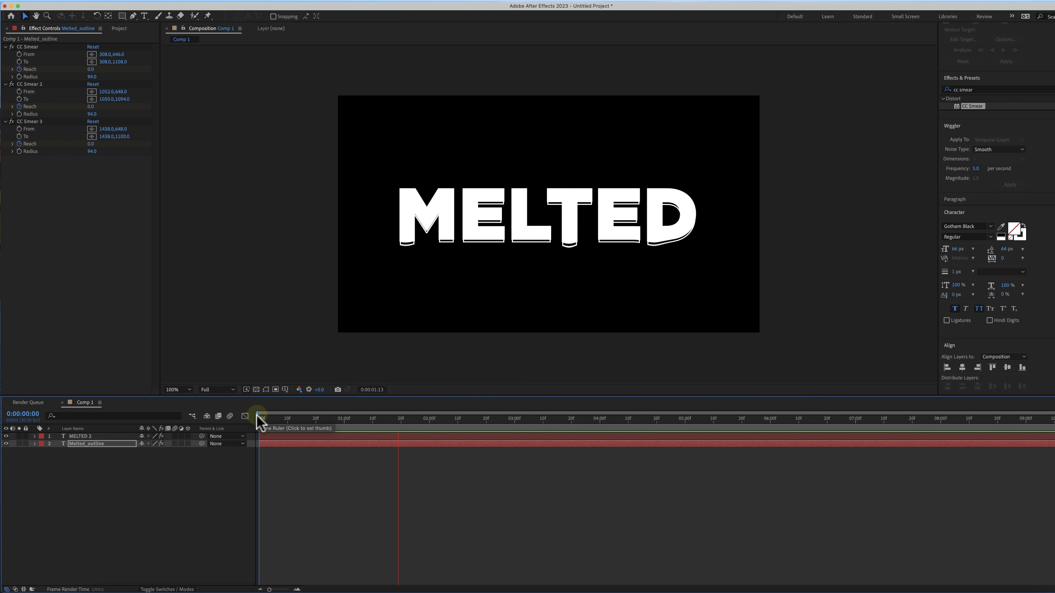
key("space")
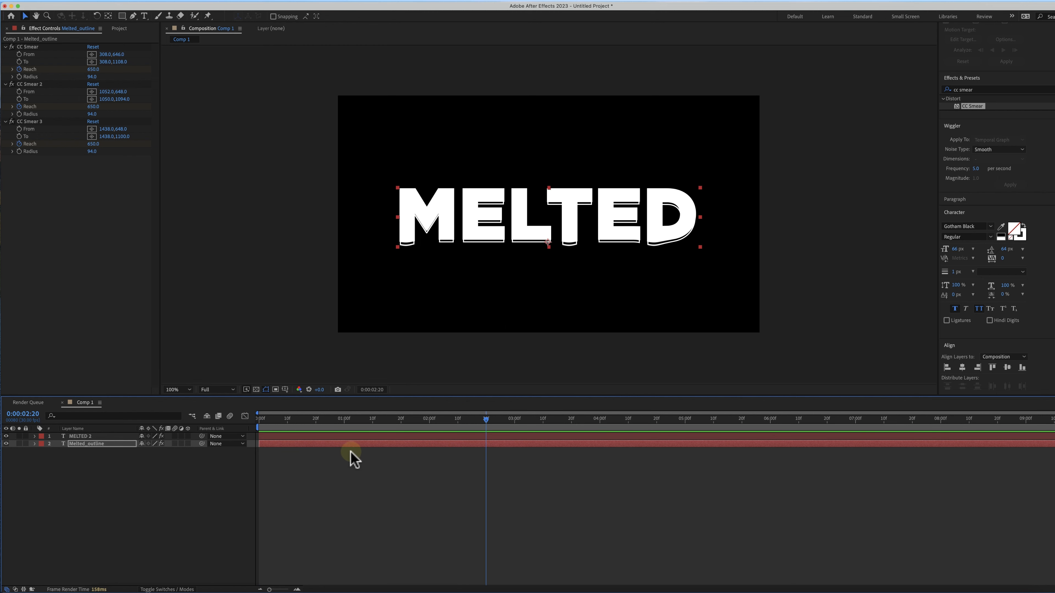
Duplicate Melted_outline, place the copy at the bottom of the layer stack, and nudge it slightly below the first outline.
key("super+d")
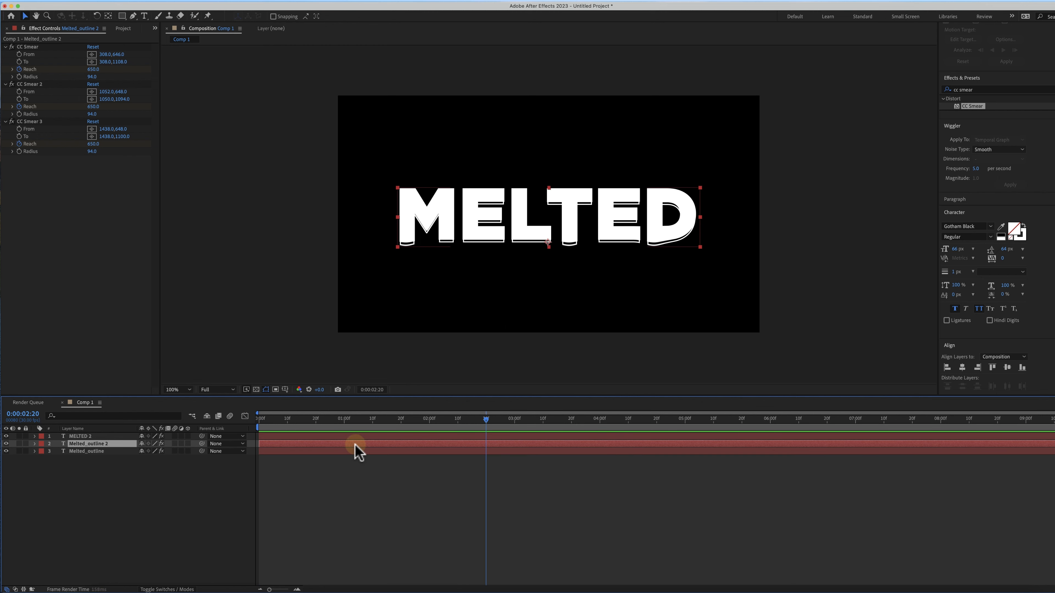
left_click_drag(78, 444, 75, 458)
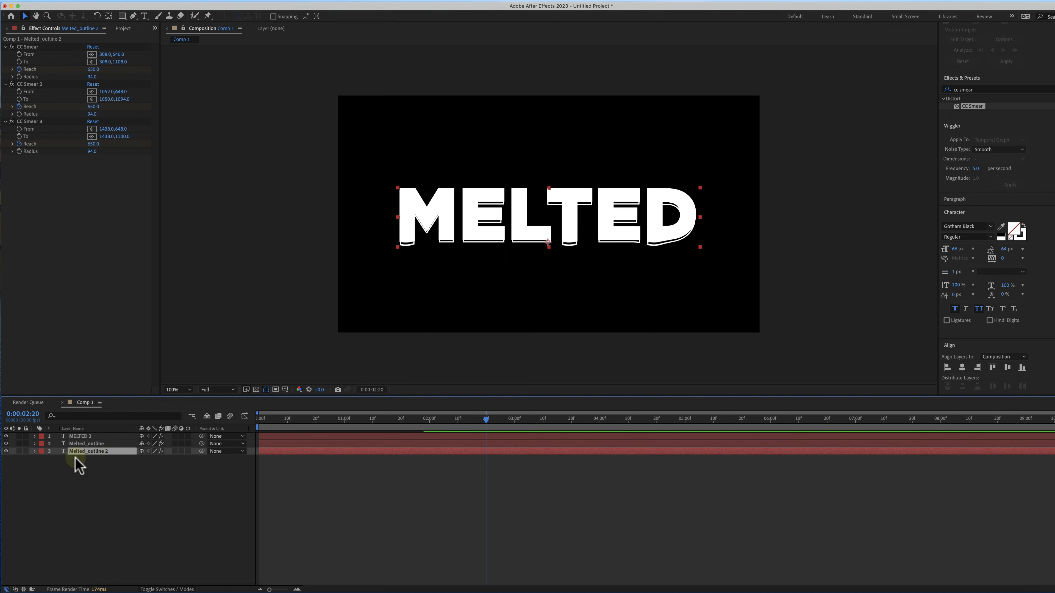
key("Down")
key("Down")
key("Down")
key("Down")
key("Down")
key("Down")
key("Down")
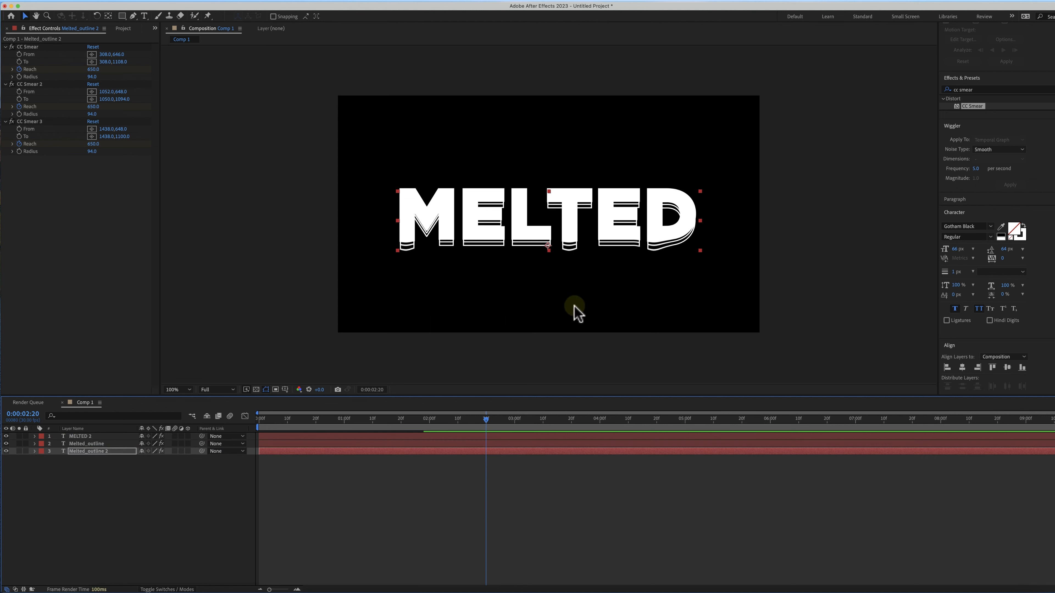
Preview the melting text with both outline layers from the start of the composition.
left_click_drag(486, 419, 177, 426)
key("space")
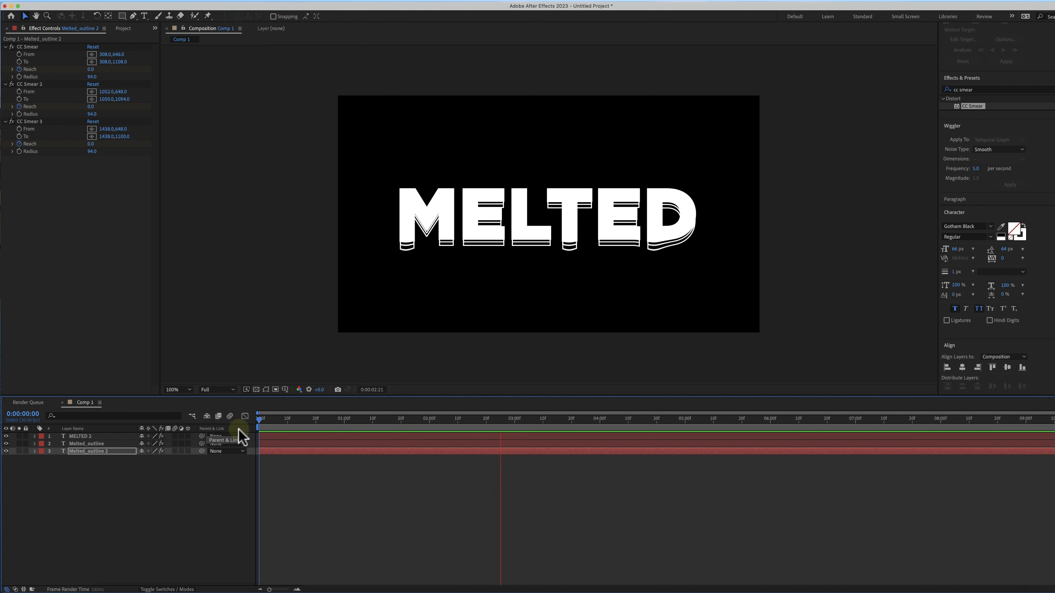
key("space")
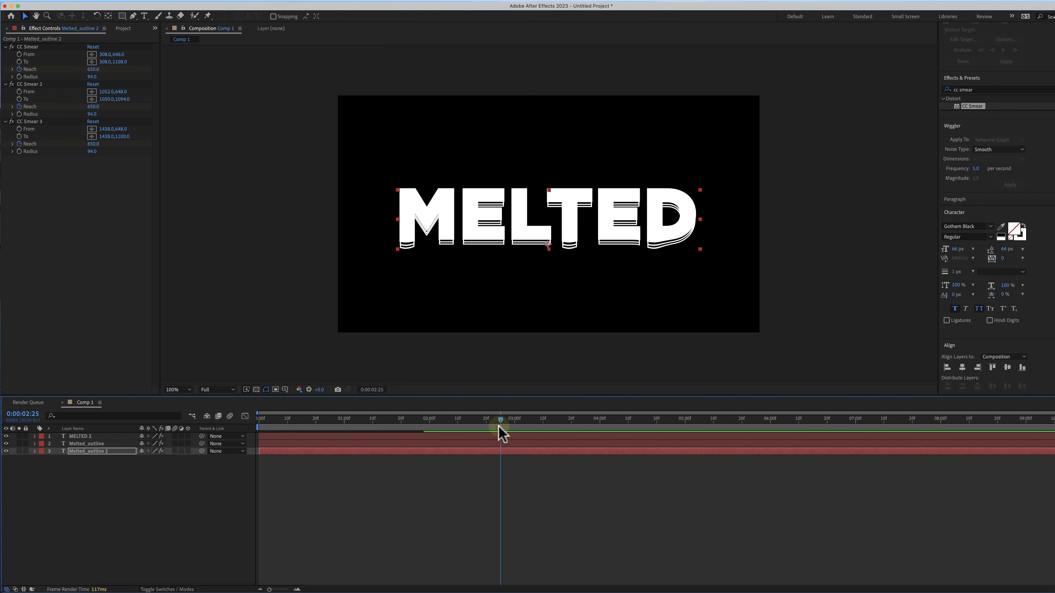
key("Home")
key("space")
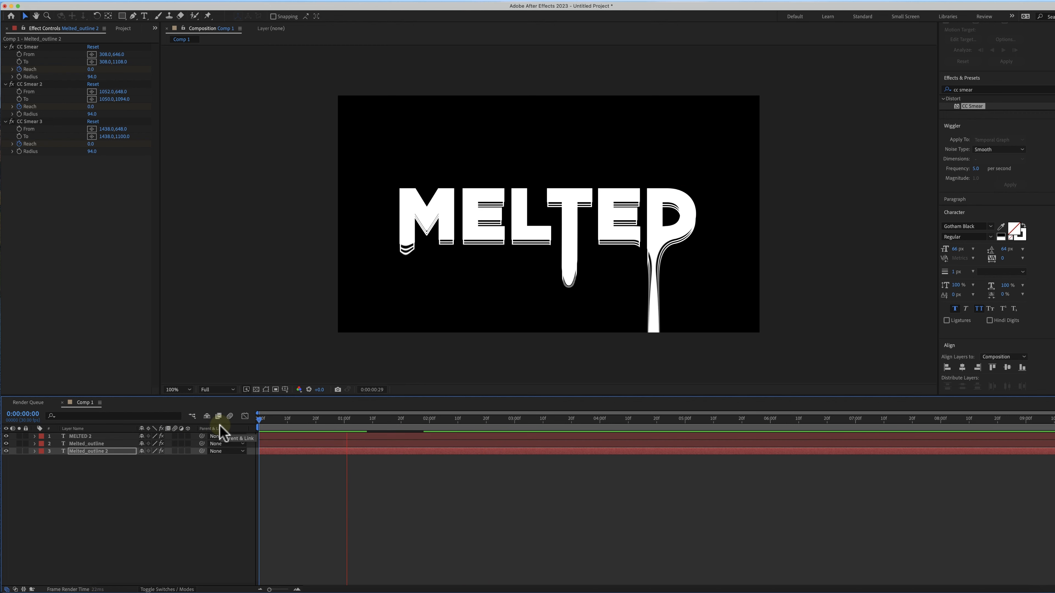
key("space")
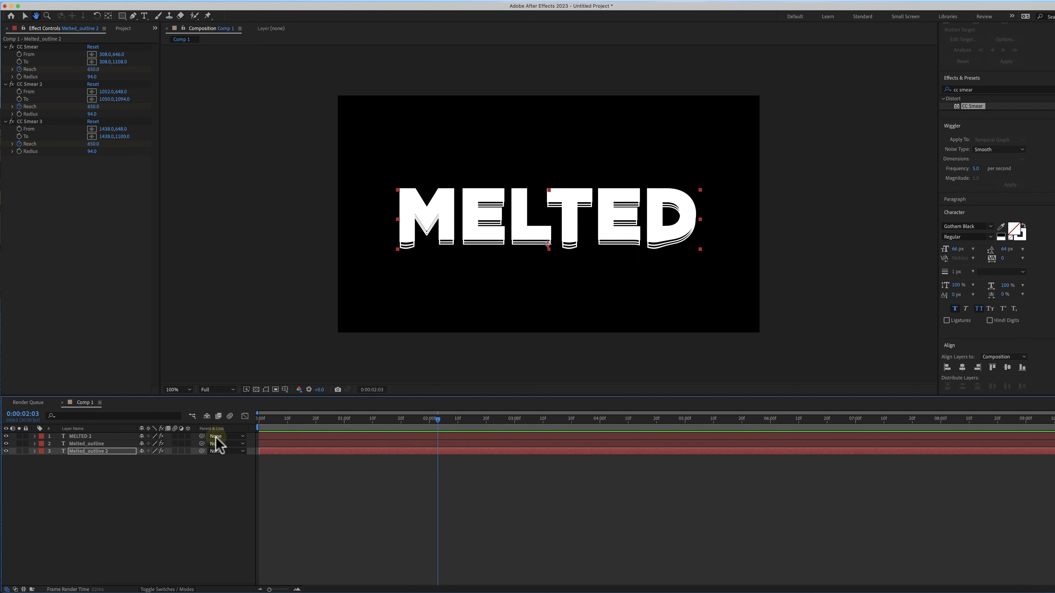
Give the filled MELTED 2 text layer a black 1 px stroke over its white fill.
left_click(90, 444)
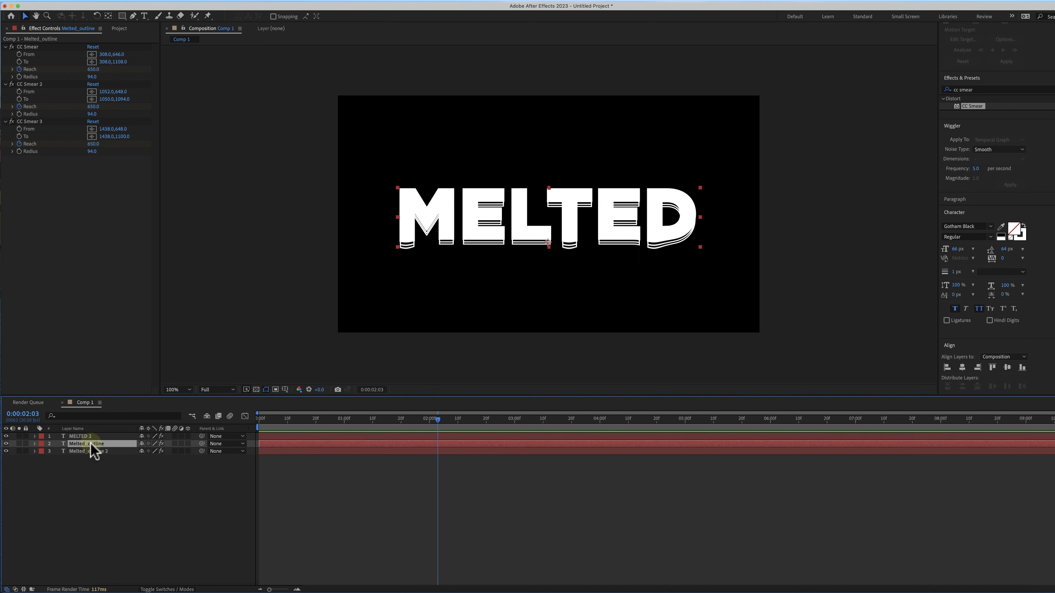
left_click(83, 436)
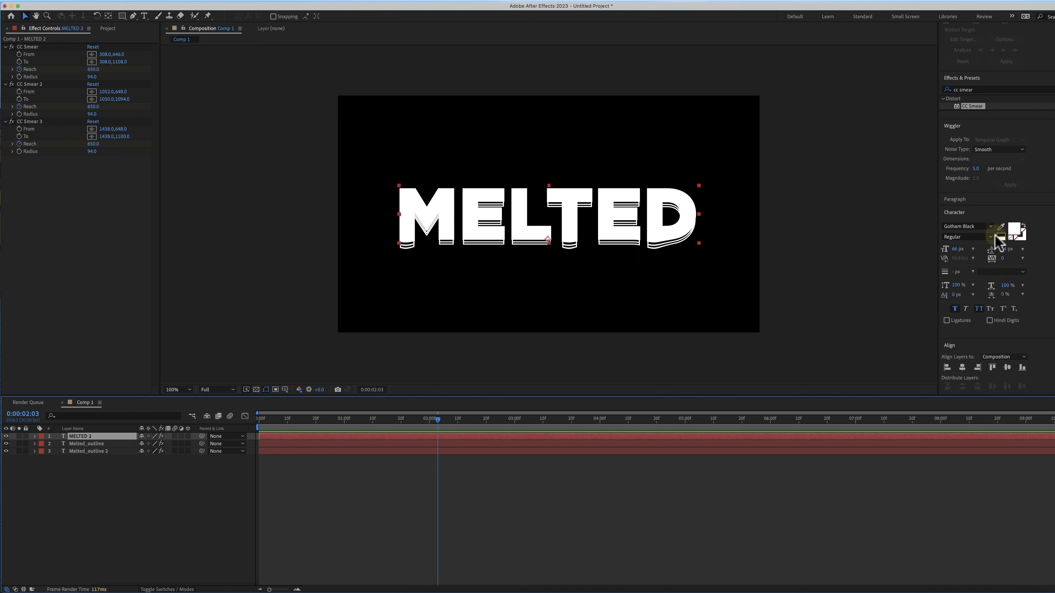
left_click(1021, 234)
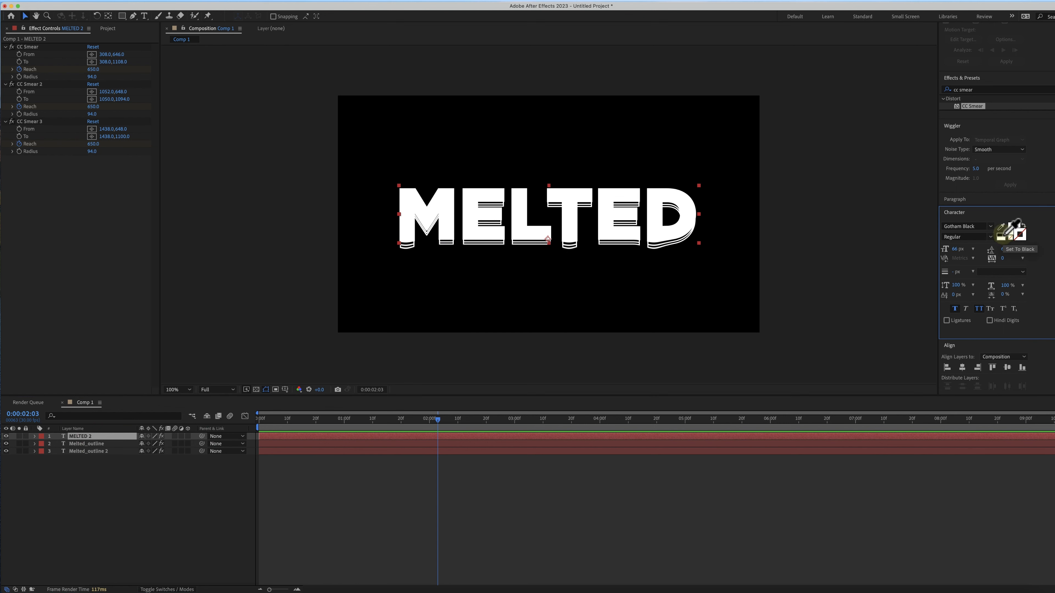
left_click(1003, 236)
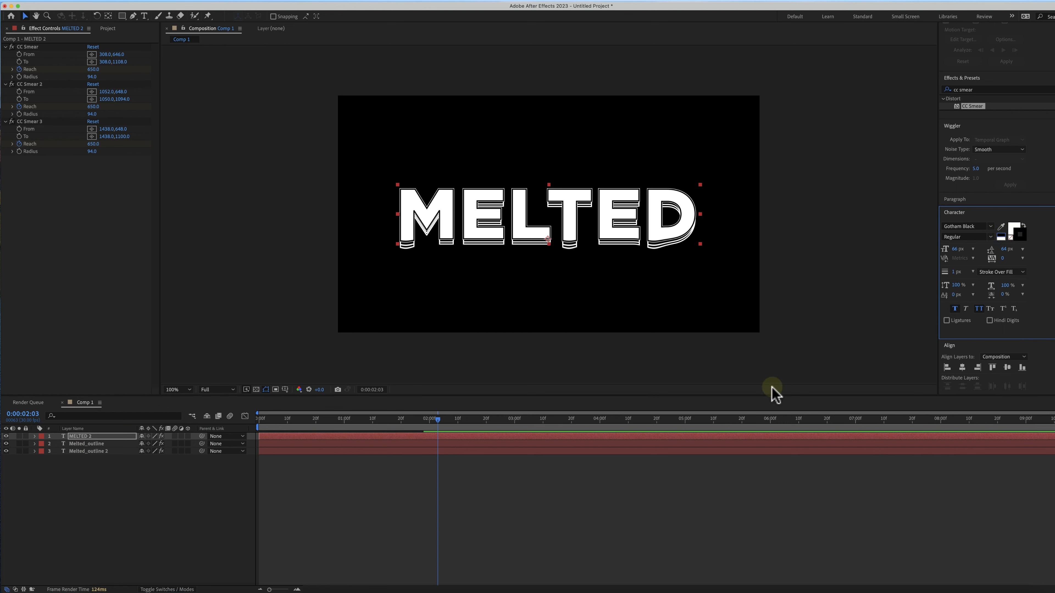
Preview the layered melting text from the start, and scrub to 0:00:00:25 to inspect the drips mid-animation.
left_click_drag(441, 423, 281, 426)
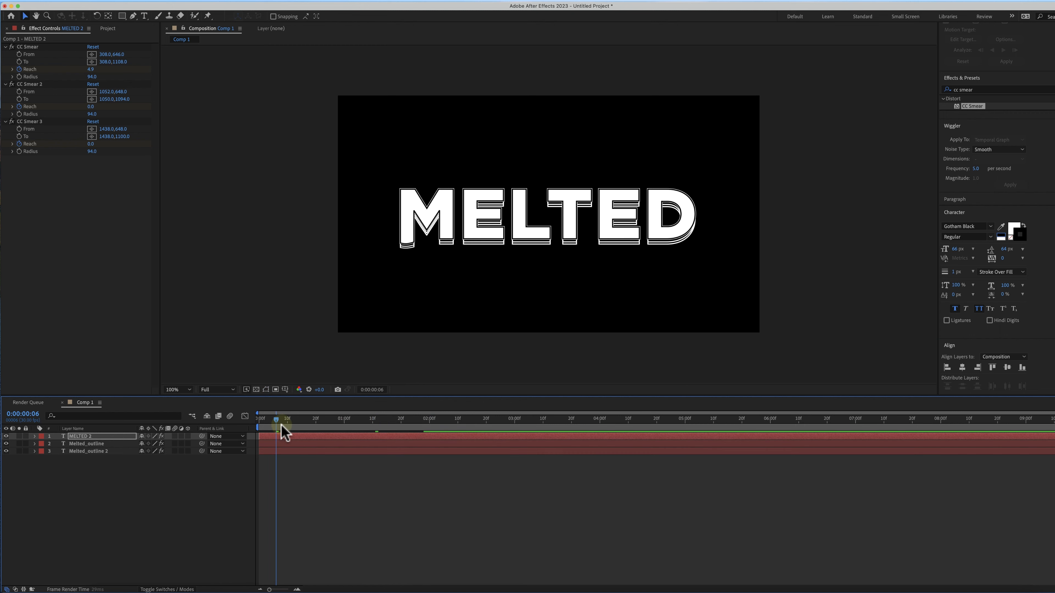
key("space")
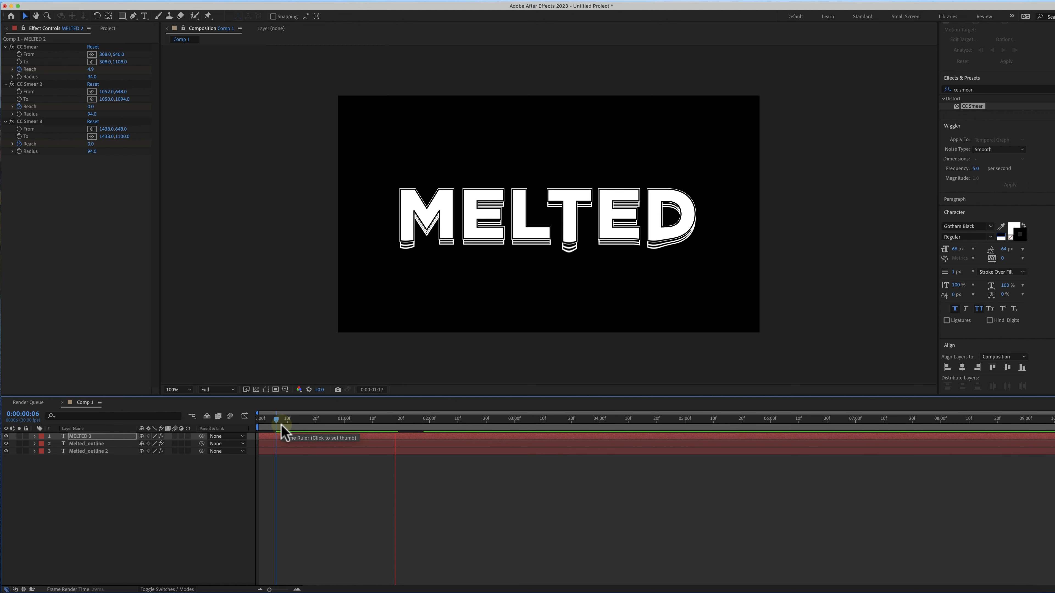
key("space")
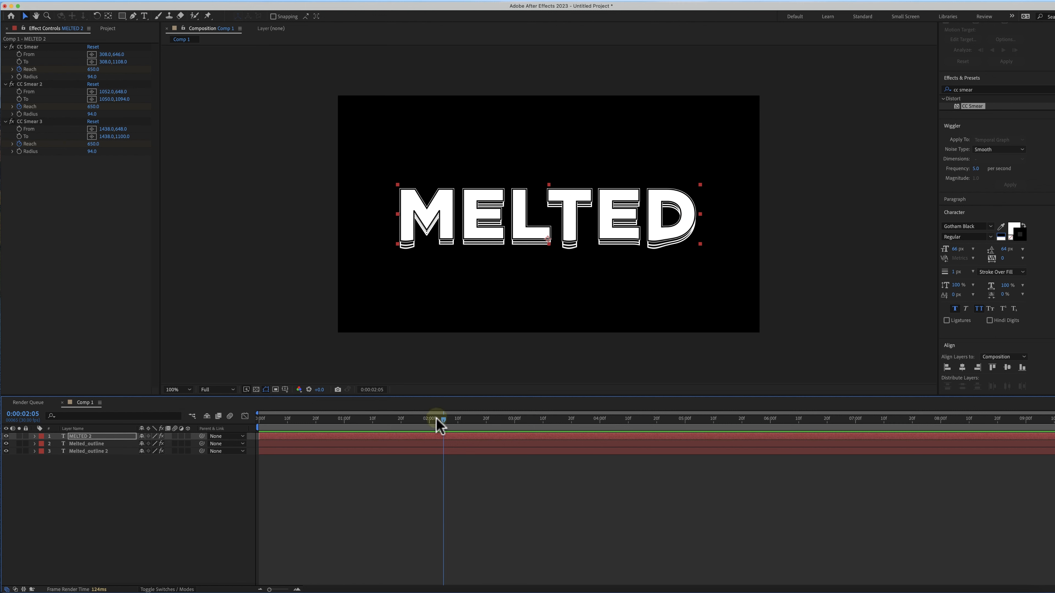
left_click_drag(443, 419, 235, 426)
key("space")
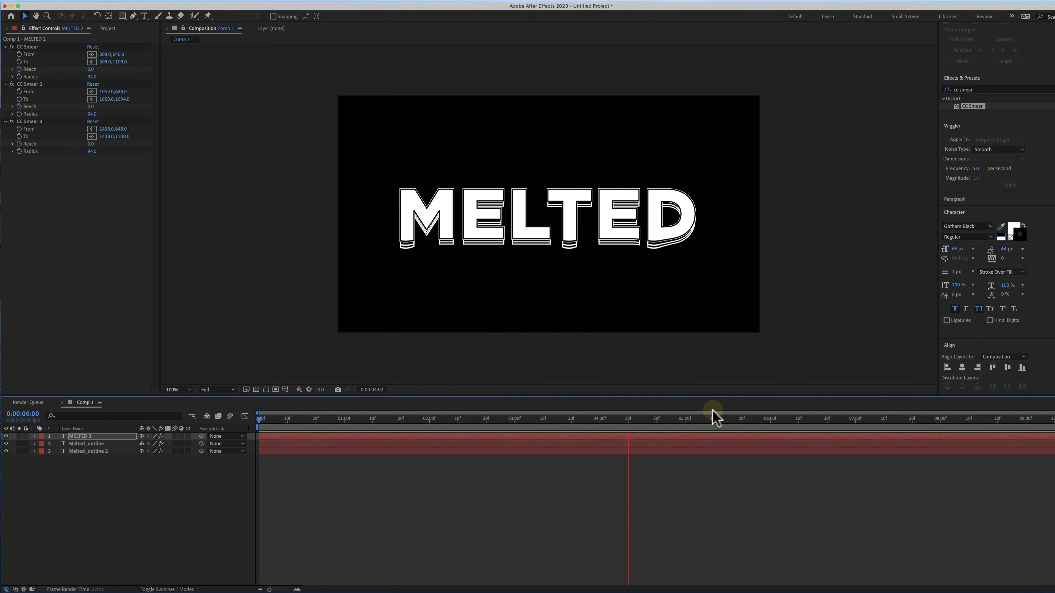
left_click_drag(655, 415, 332, 425)
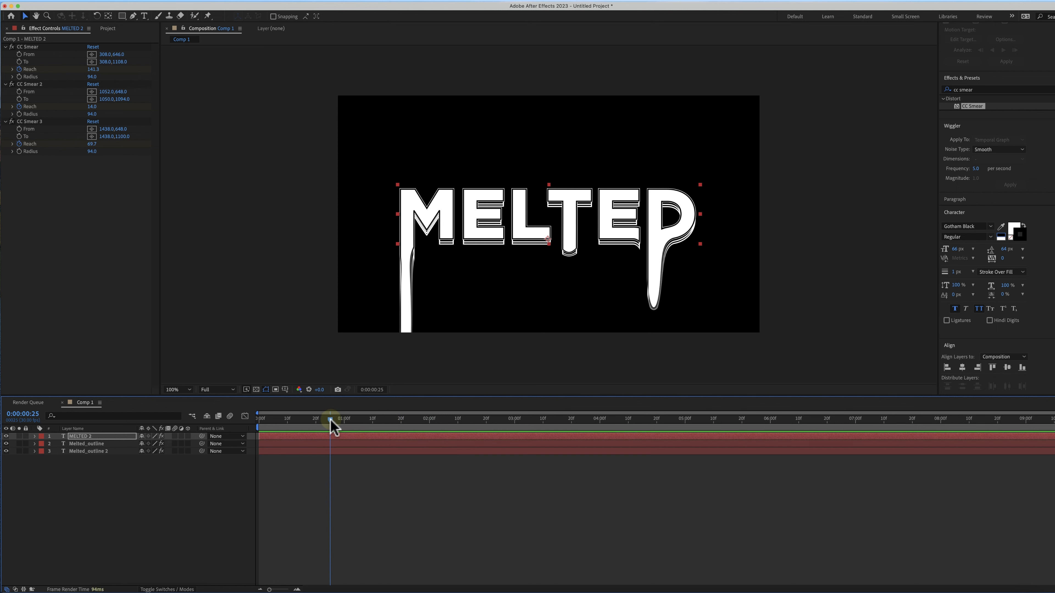